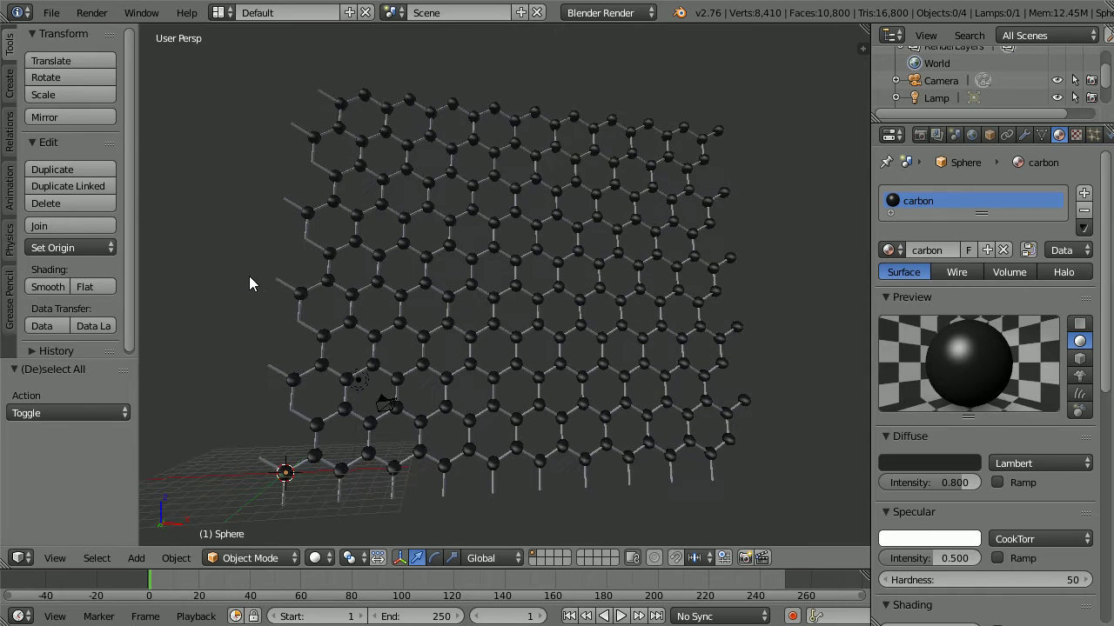
Step: Start a new scene from the start-up file and delete the default cube
left_click(51, 12)
left_click(61, 36)
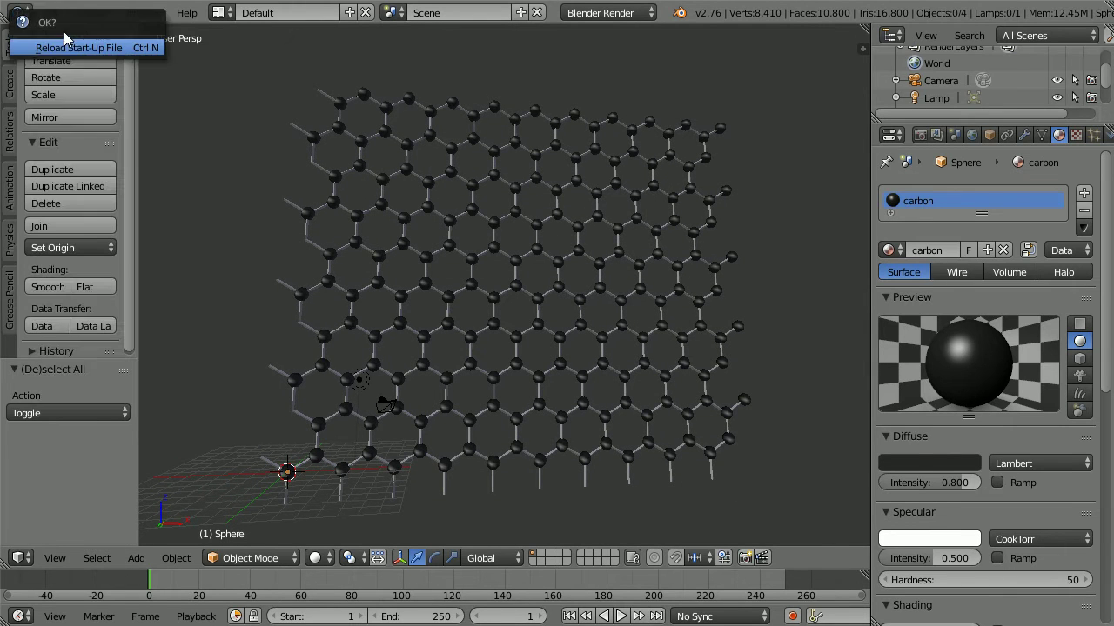
left_click(79, 48)
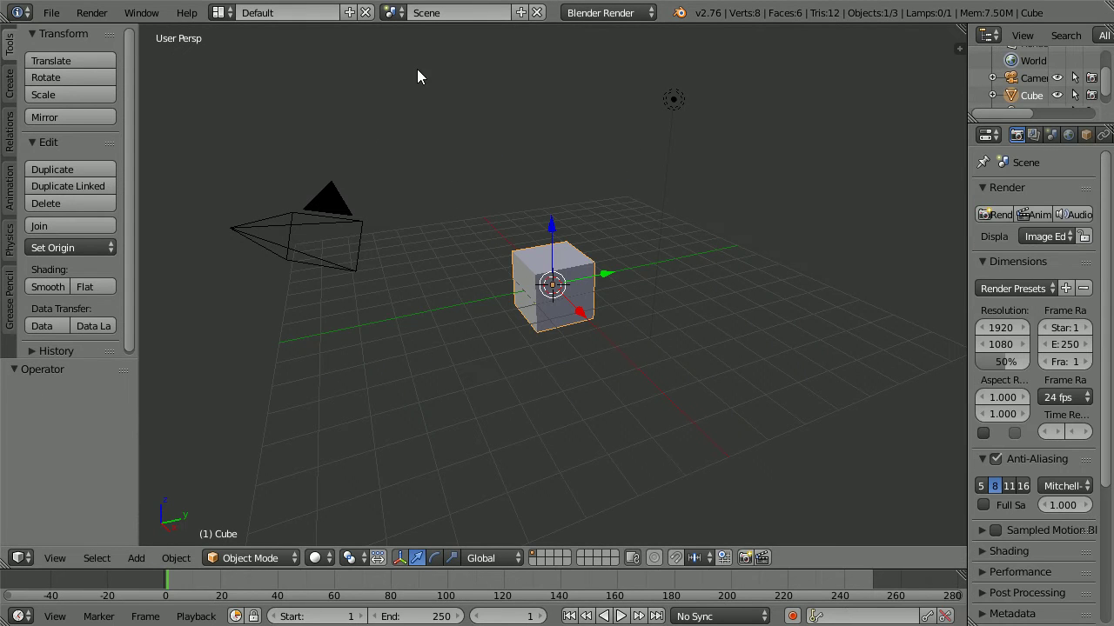
key("x")
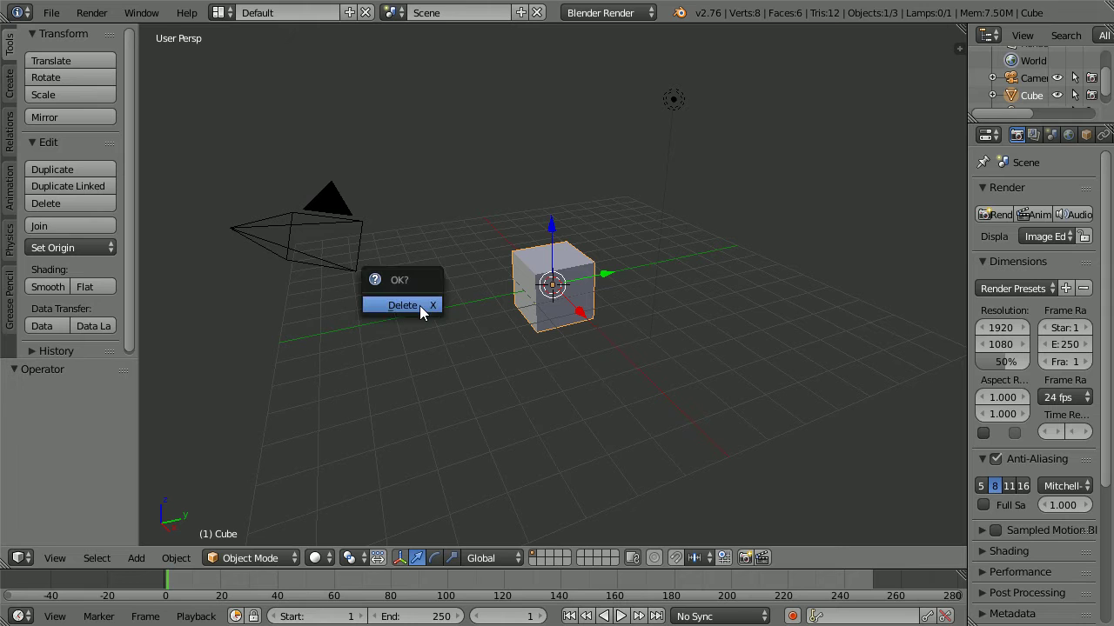
left_click(420, 305)
Step: Add a cylinder mesh with 4 vertices and its cap fill type set to Triangle Fan
left_click(139, 558)
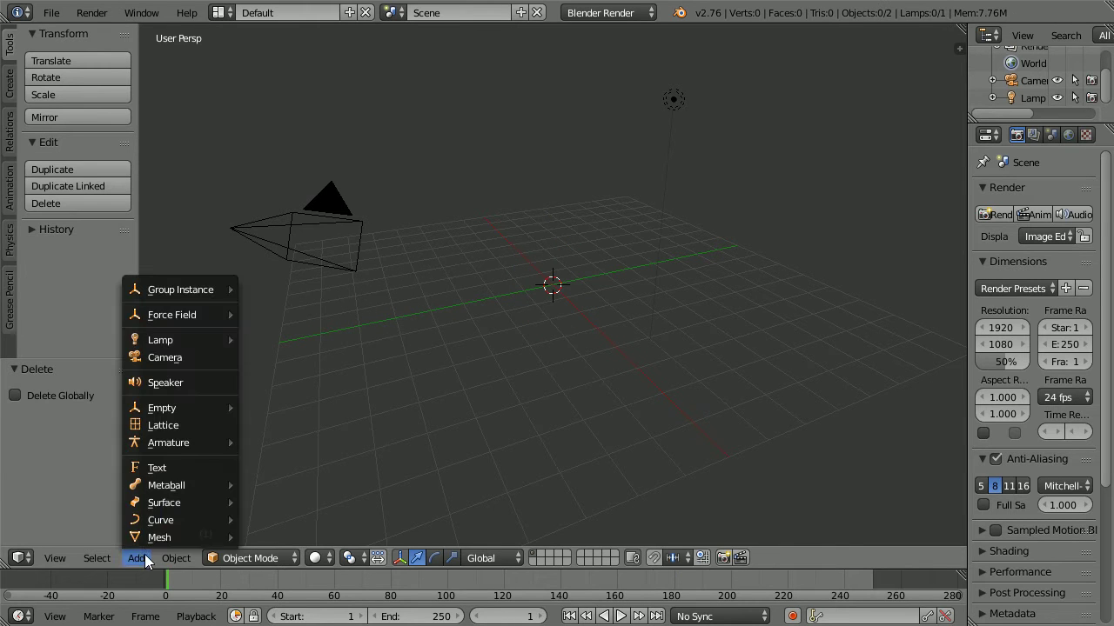
mouse_move(142, 534)
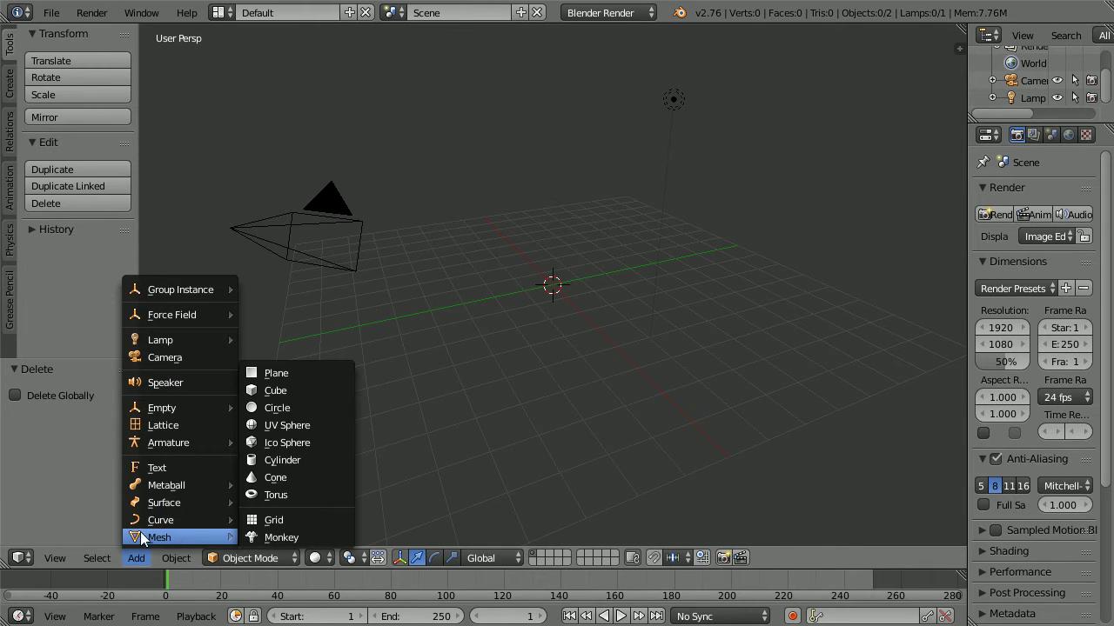
left_click(308, 461)
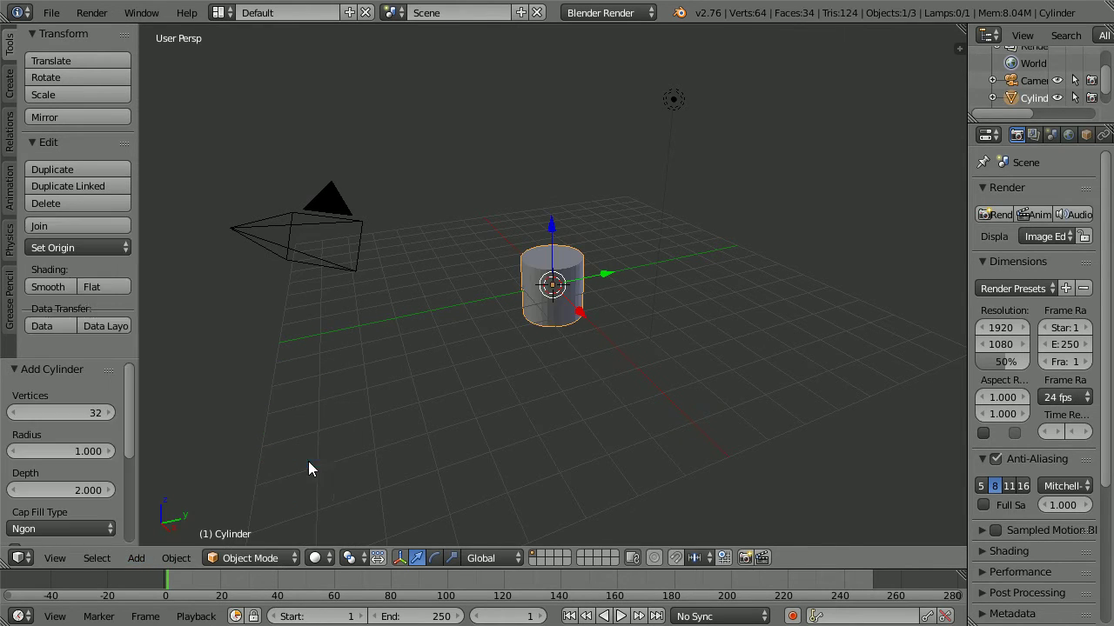
left_click(90, 418)
type("4")
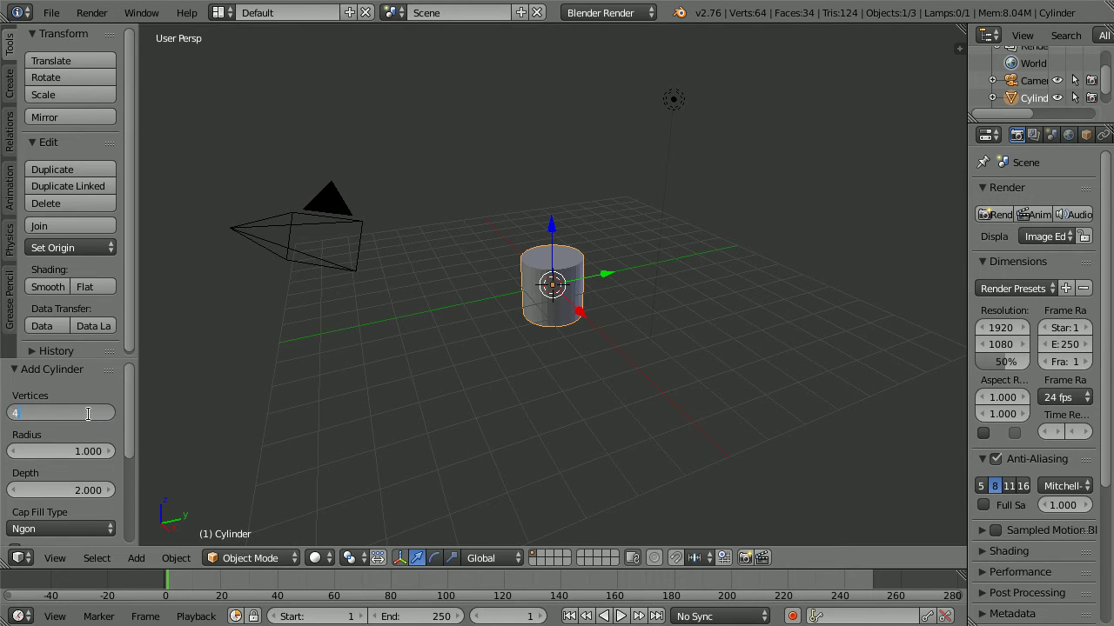
key("Return")
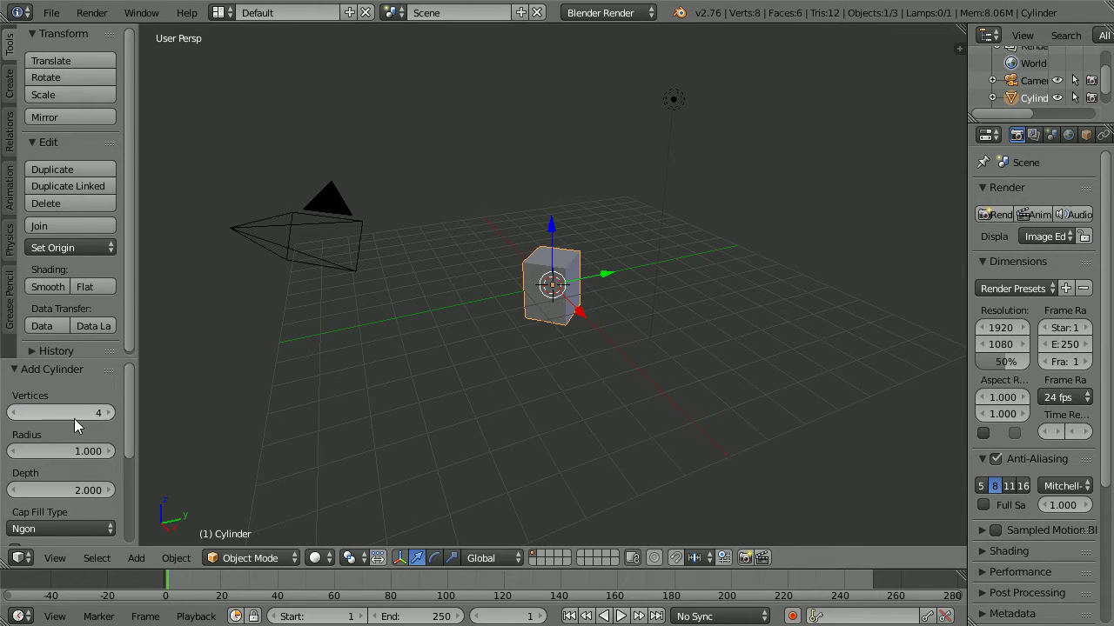
left_click(50, 527)
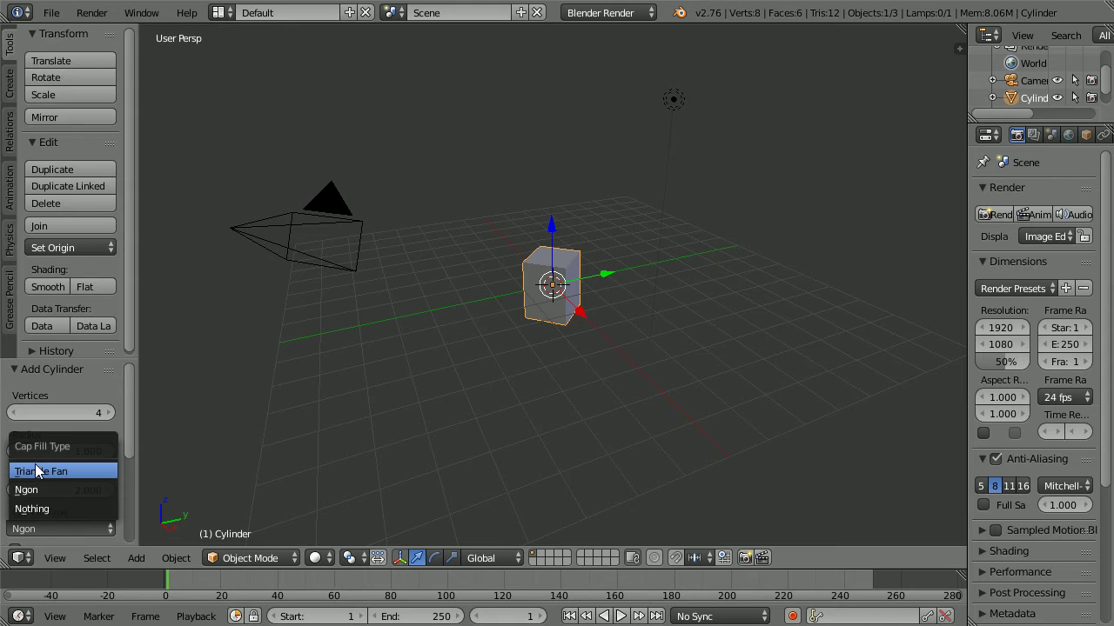
left_click(85, 475)
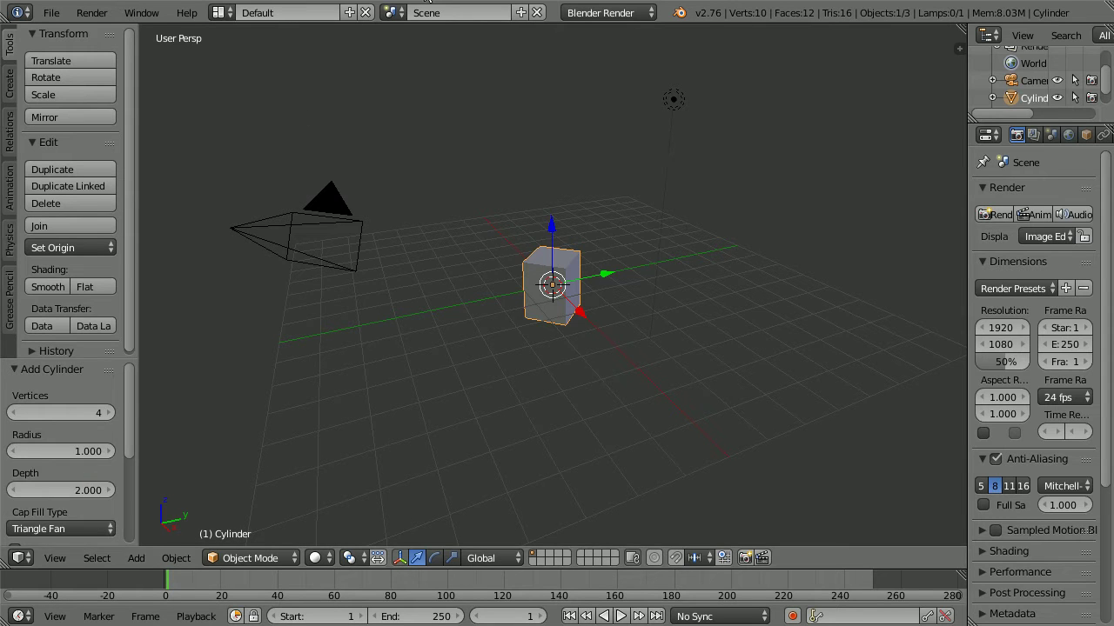
Step: Switch the 3D view to orthographic projection and look at the cylinder from the front
left_click(54, 558)
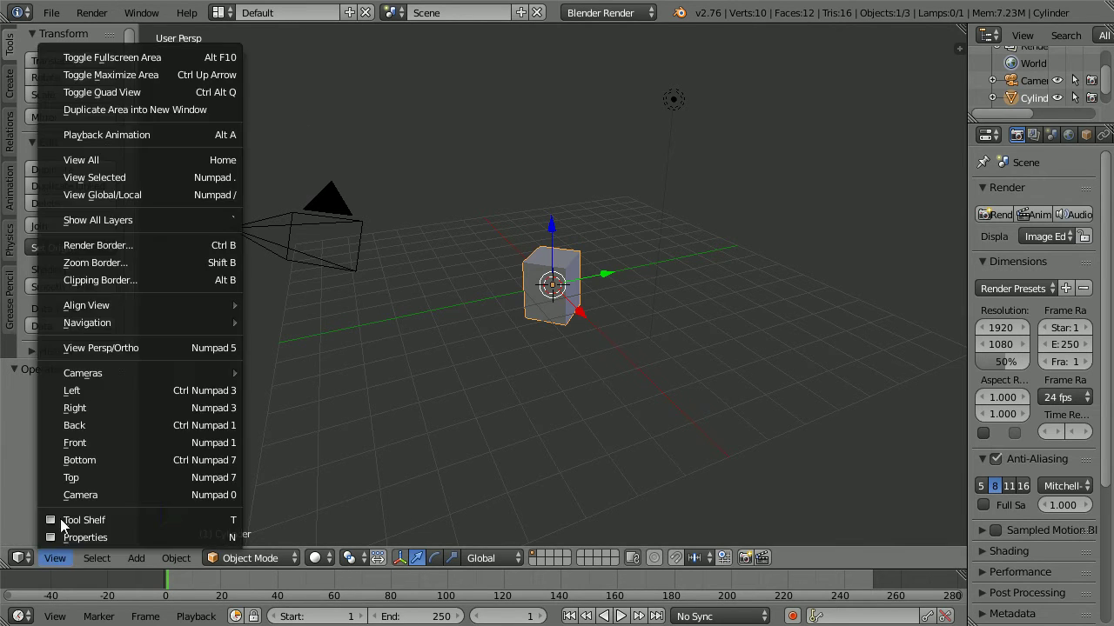
left_click(159, 346)
left_click(56, 559)
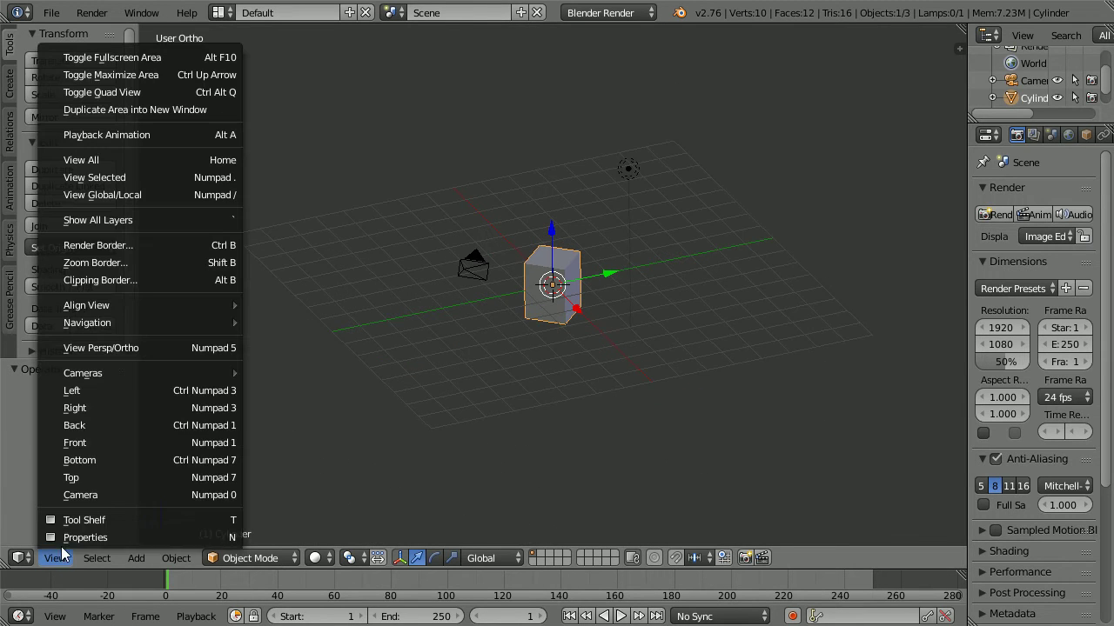
left_click(138, 442)
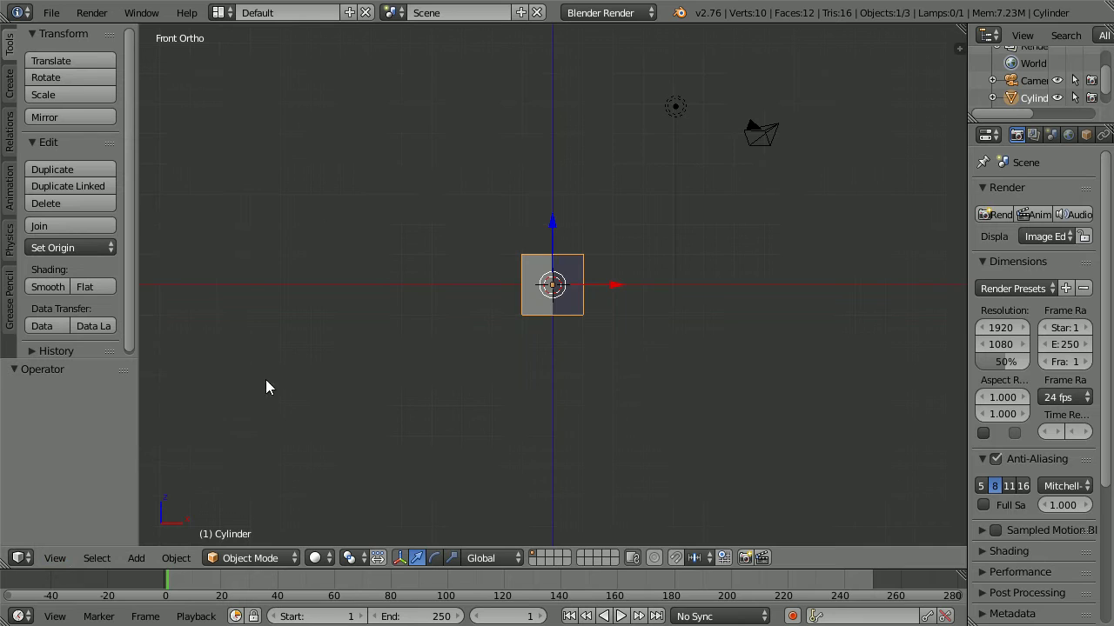
Step: Scale the cylinder by 0.1 on the X and Y axes only, locking Z, to make a thin rod
key("s")
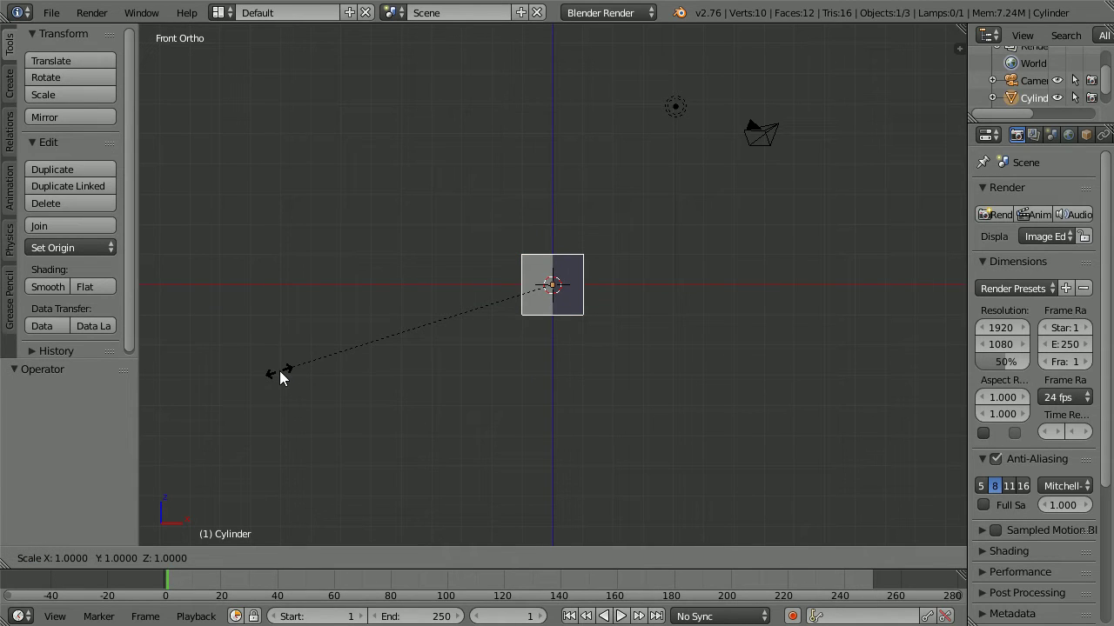
key("shift+z")
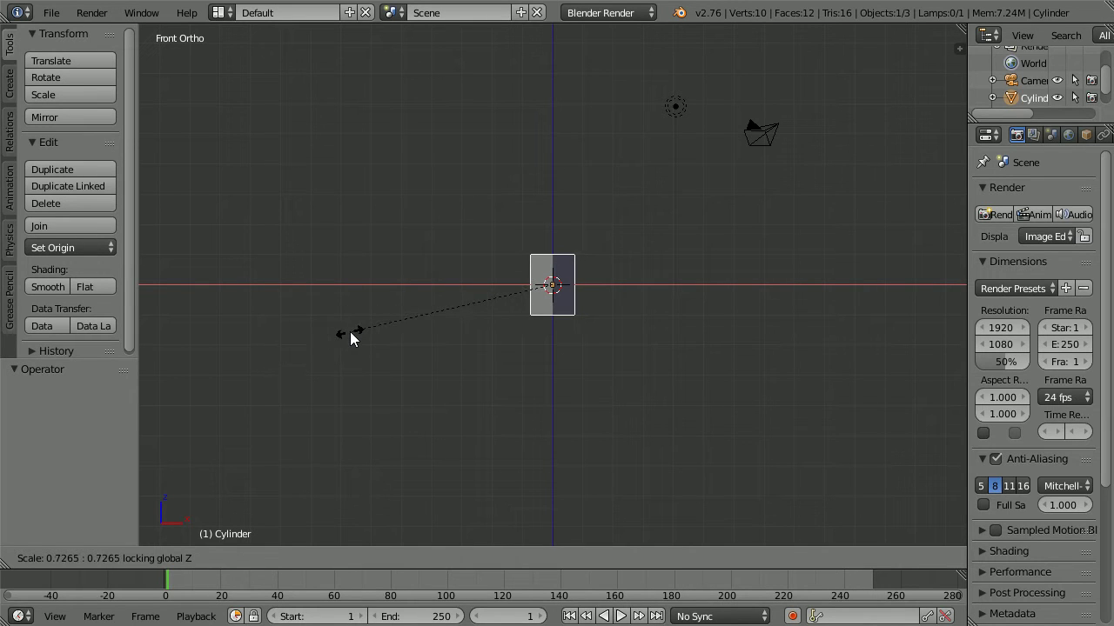
type(".")
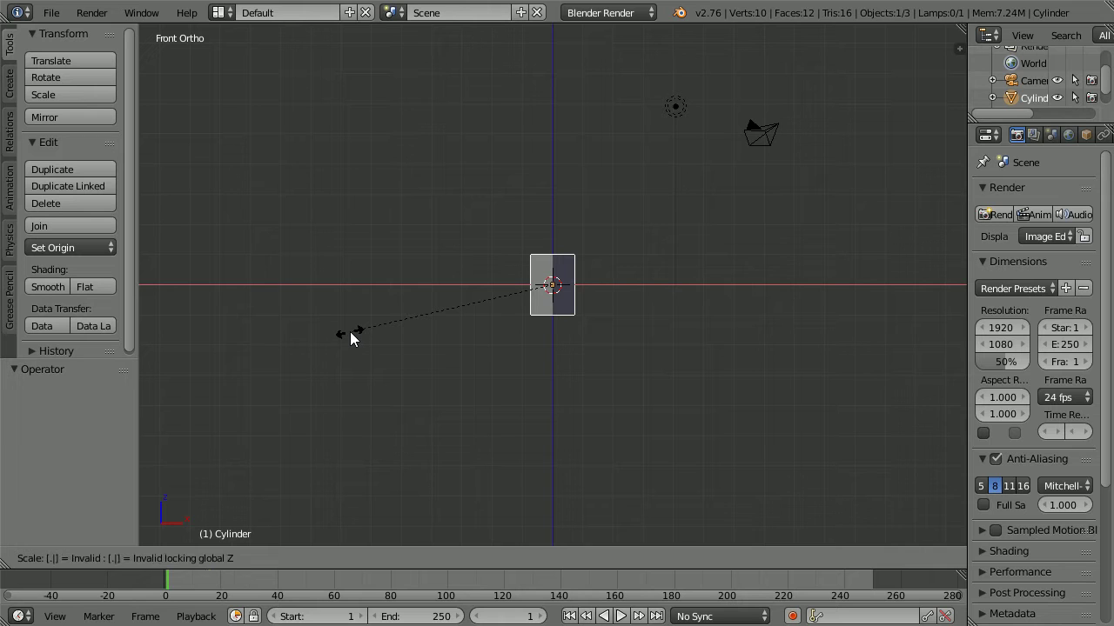
type("1")
key("Return")
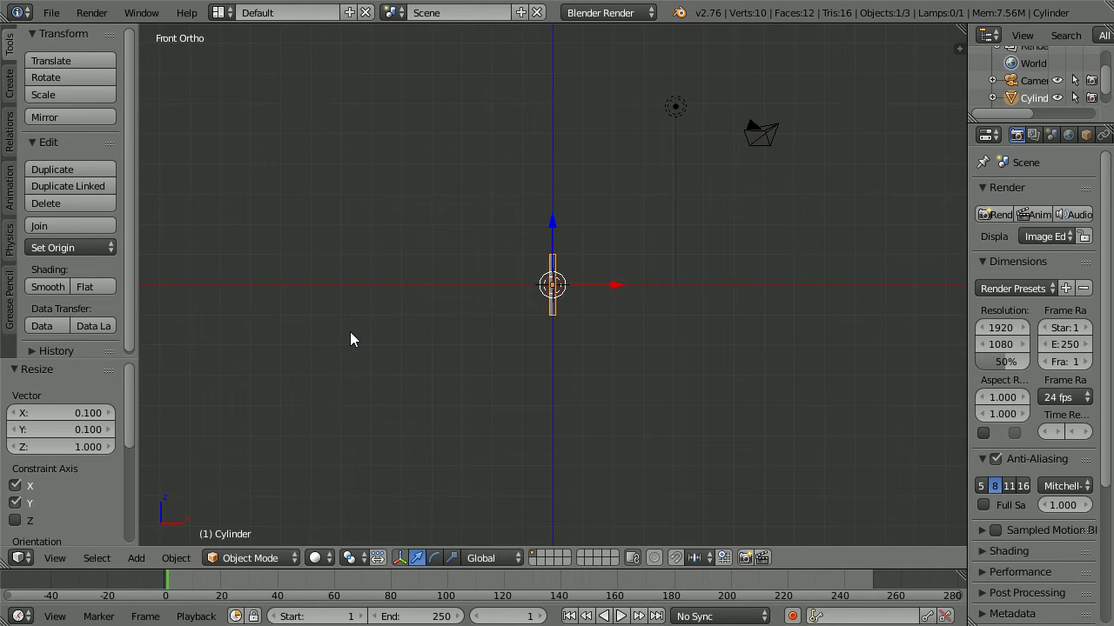
right_click(364, 195)
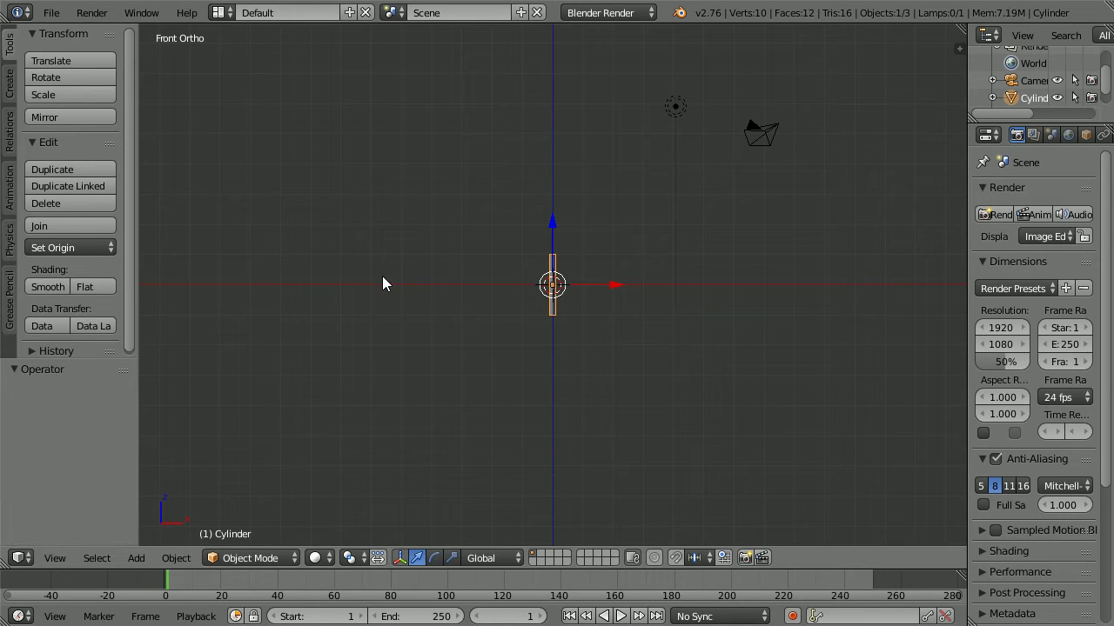
Step: In Edit Mode, move the rod's whole mesh -1 along Z away from its origin, and return to Object Mode
scroll(382, 276, "up", 3)
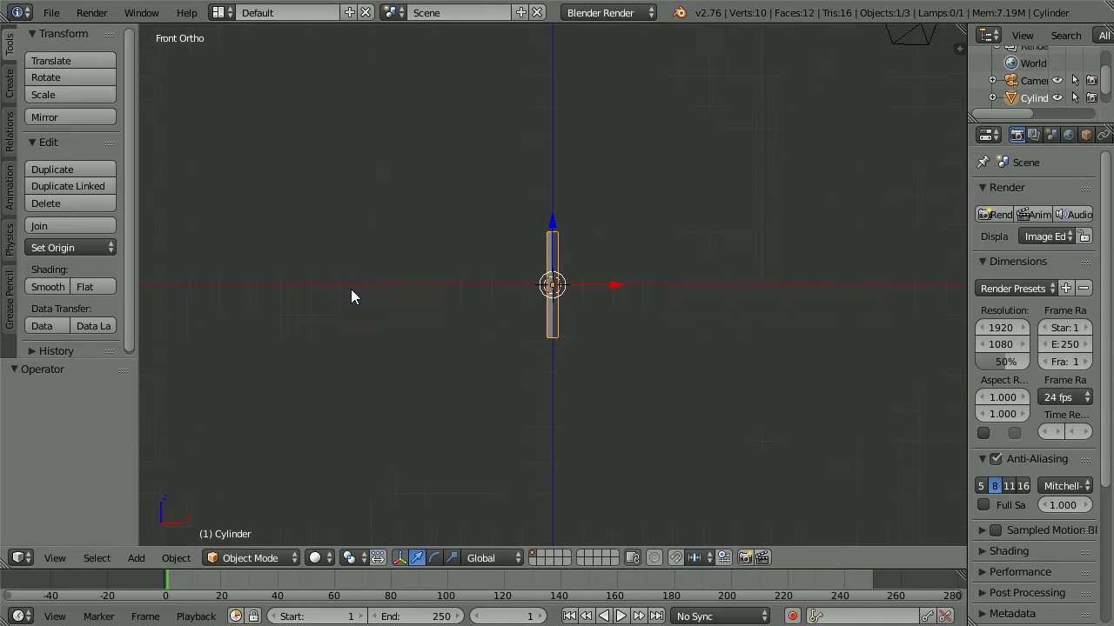
left_click(233, 559)
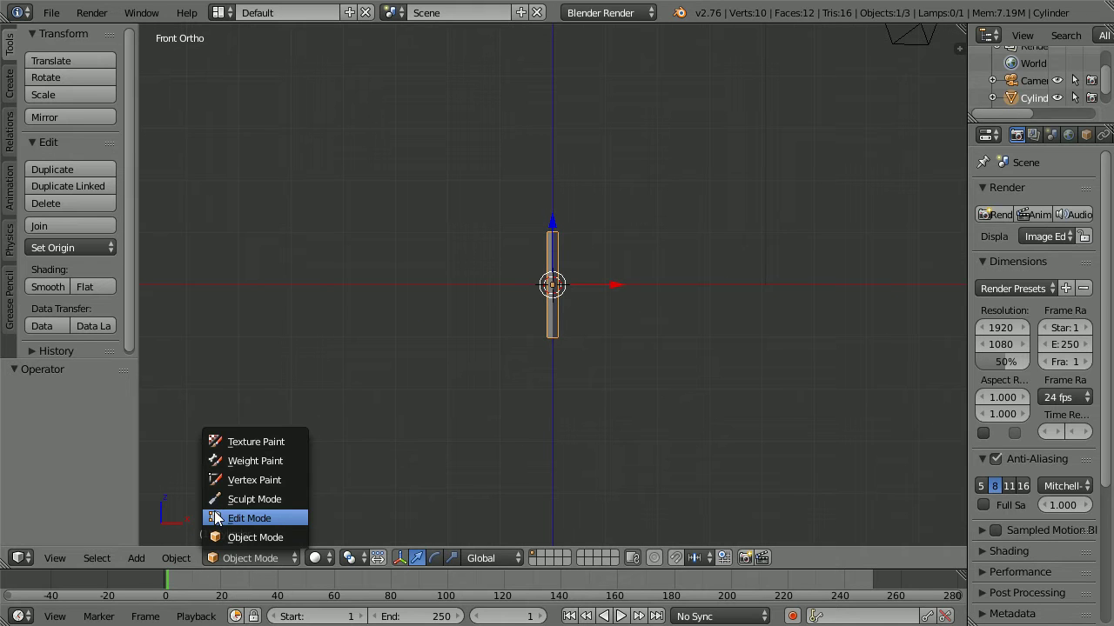
left_click(250, 518)
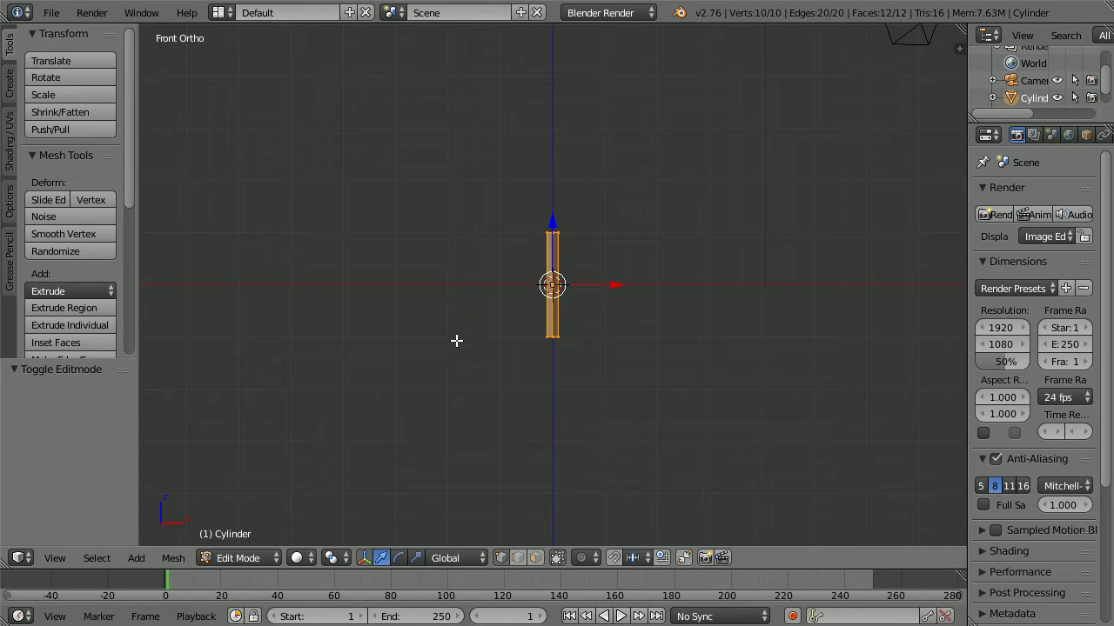
key("g")
key("z")
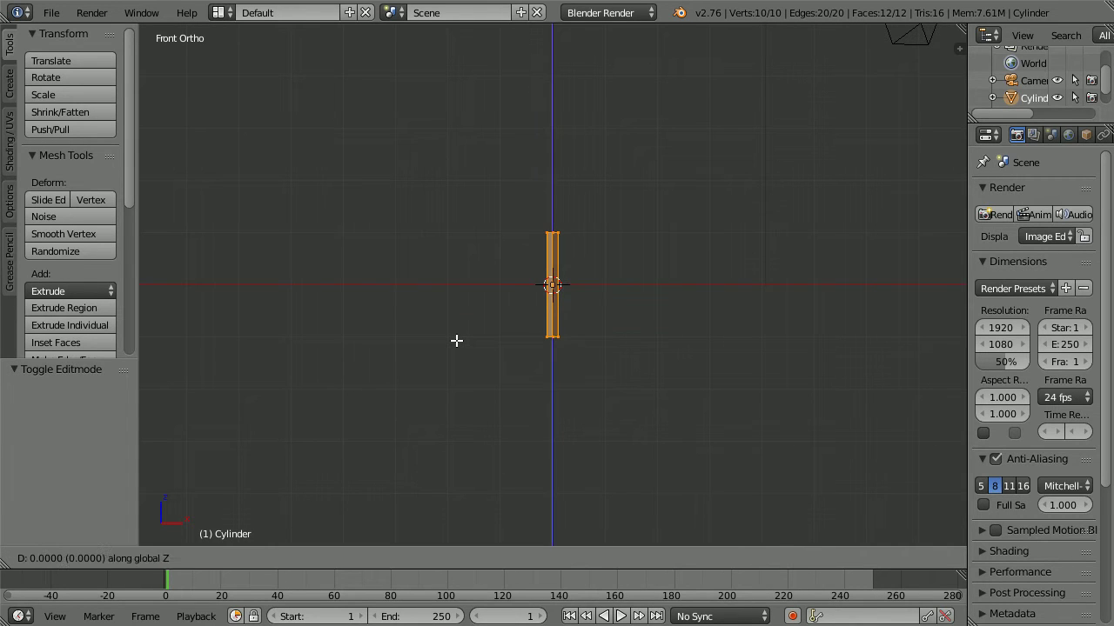
type("-1")
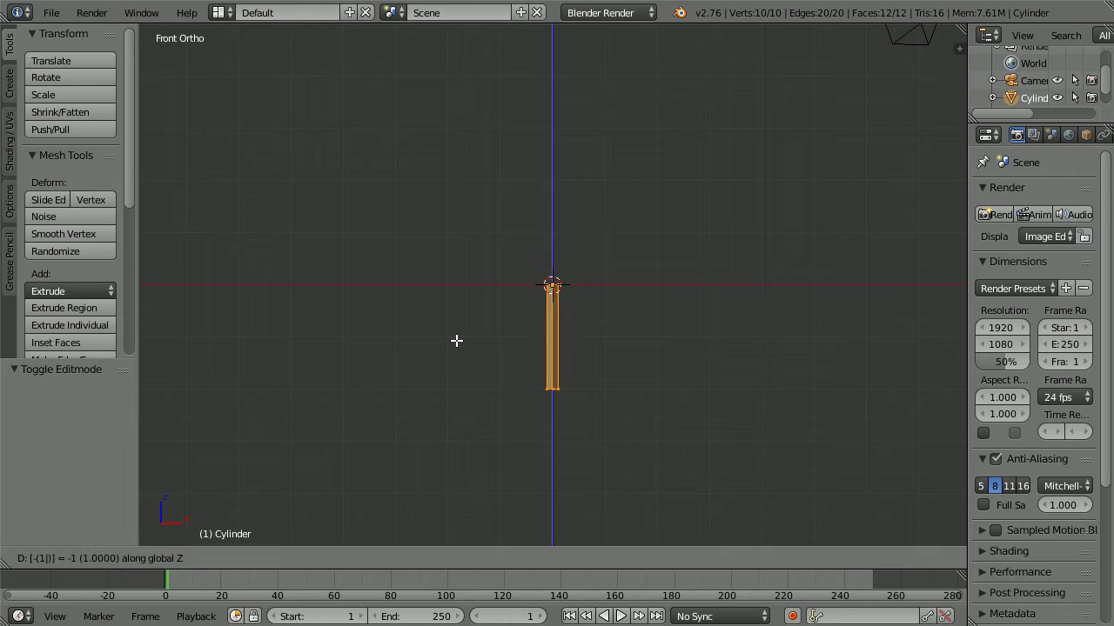
key("Return")
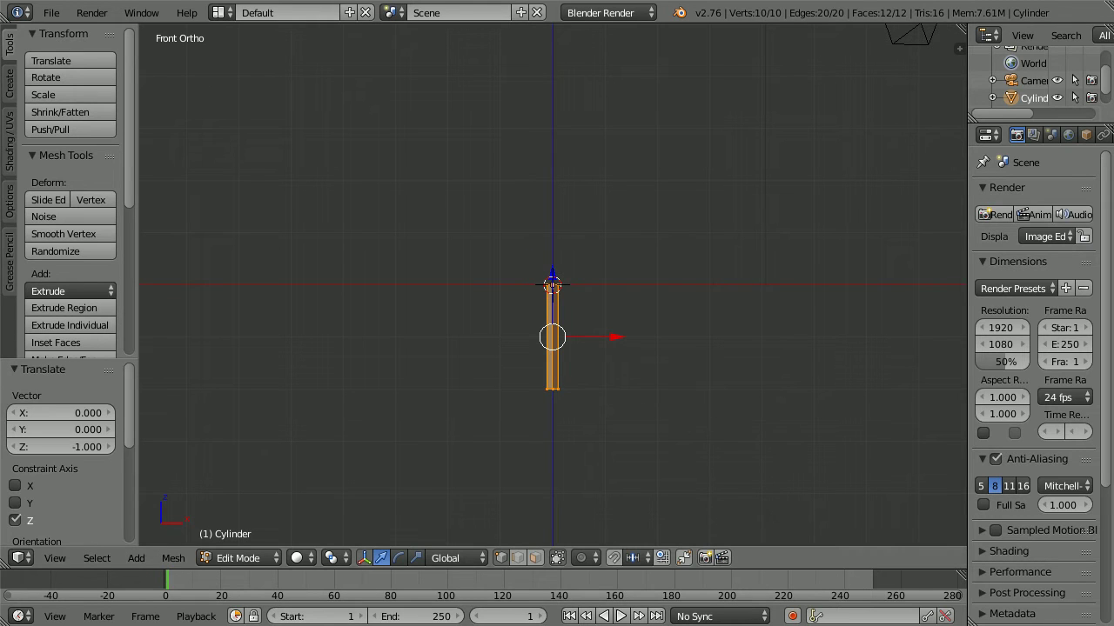
key("Tab")
key("Tab")
left_click(249, 557)
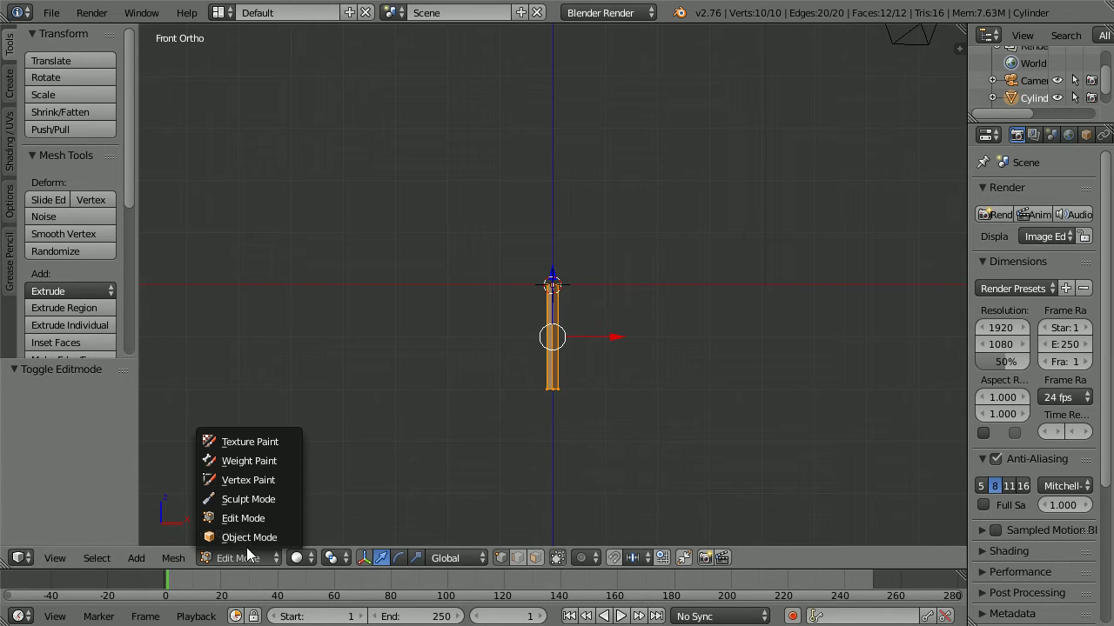
left_click(271, 538)
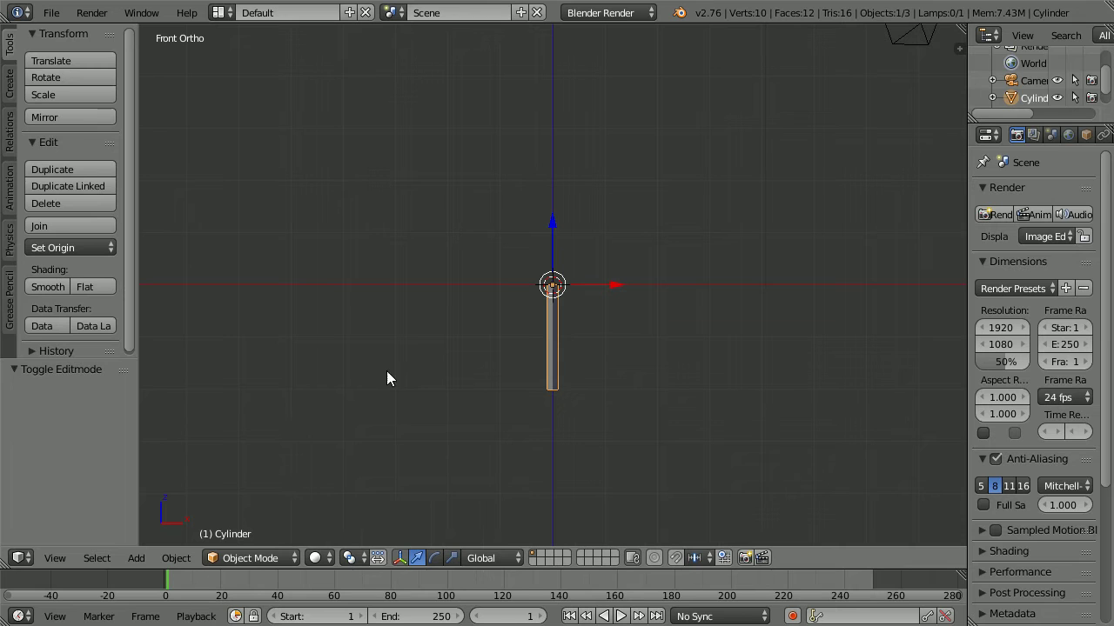
Step: Duplicate the vertical rod in place and rotate the copy 120° around its origin
key("shift+d")
right_click(412, 325)
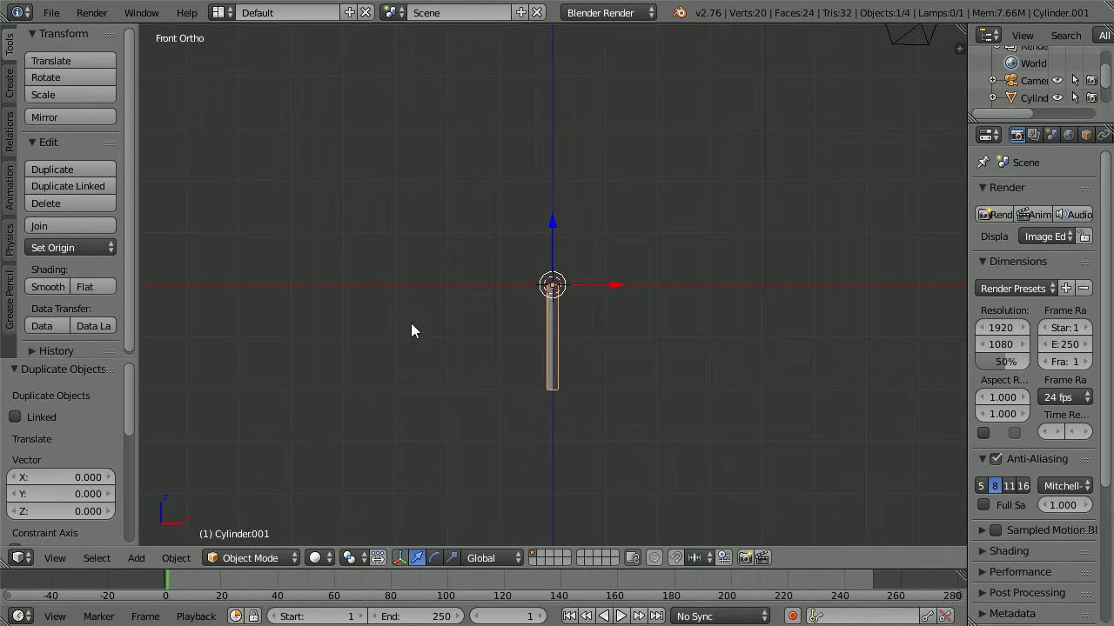
key("r")
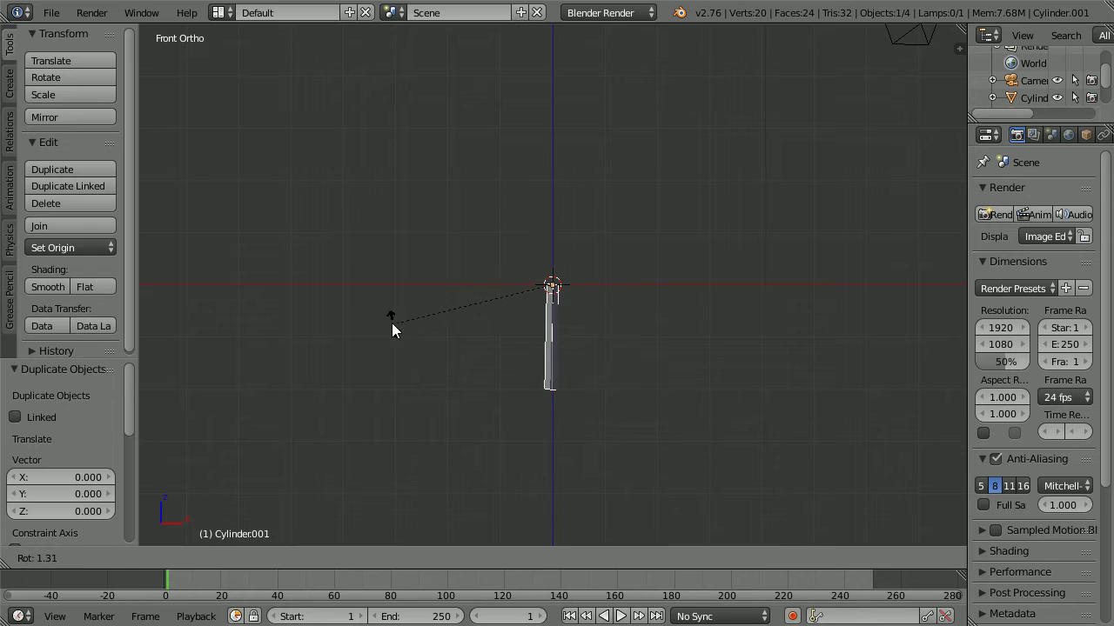
type("120")
key("Return")
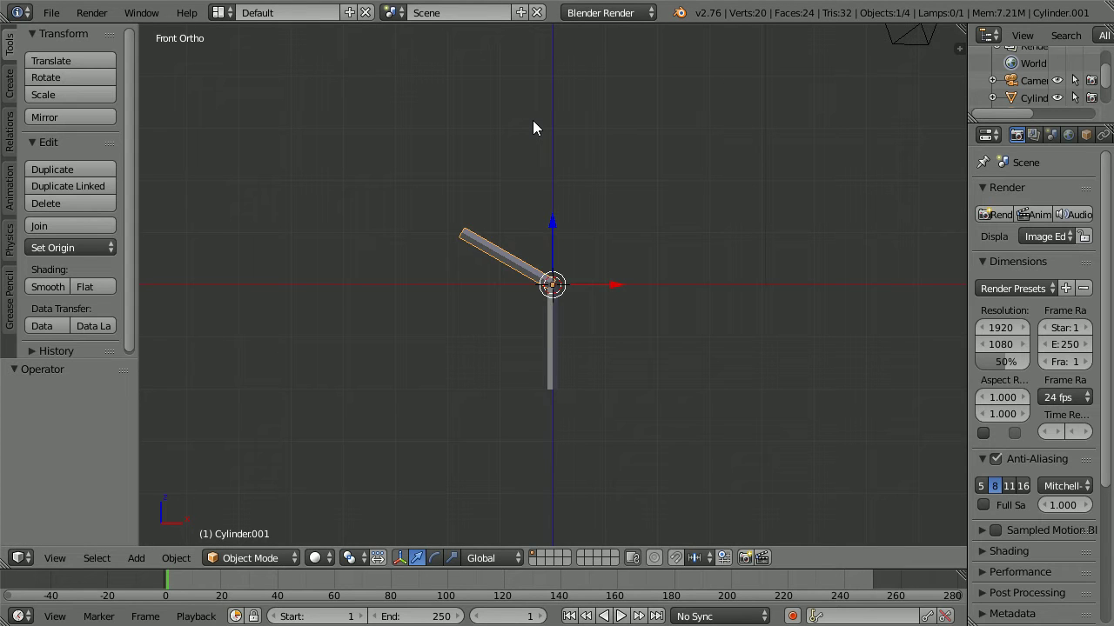
Step: Duplicate the angled rod in place and rotate this second copy by another 120°
key("shift+d")
key("Escape")
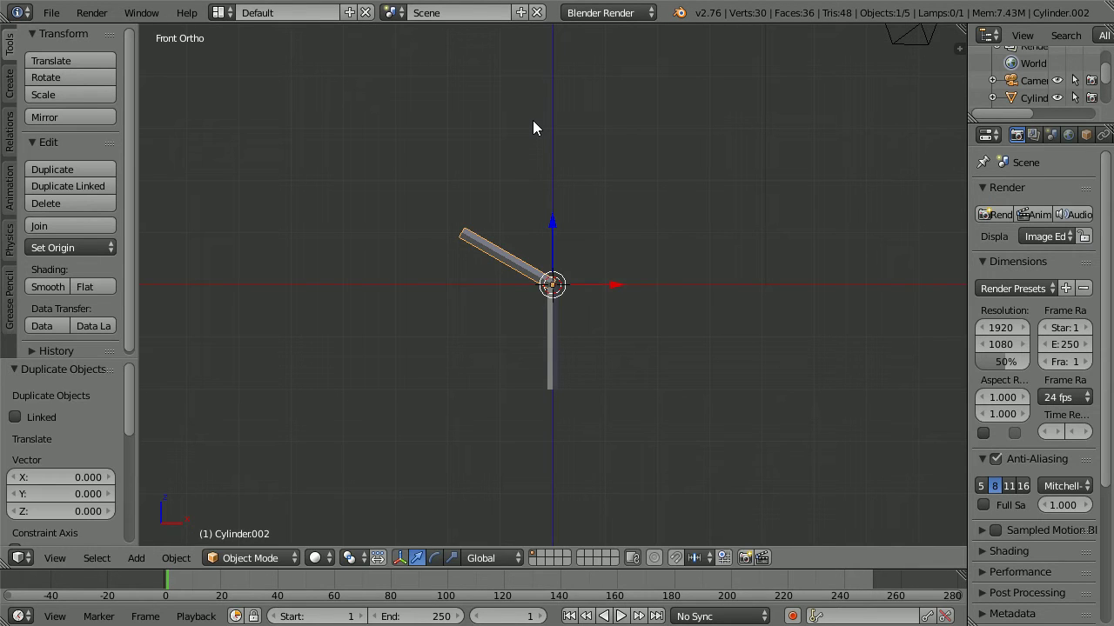
key("r")
type("120")
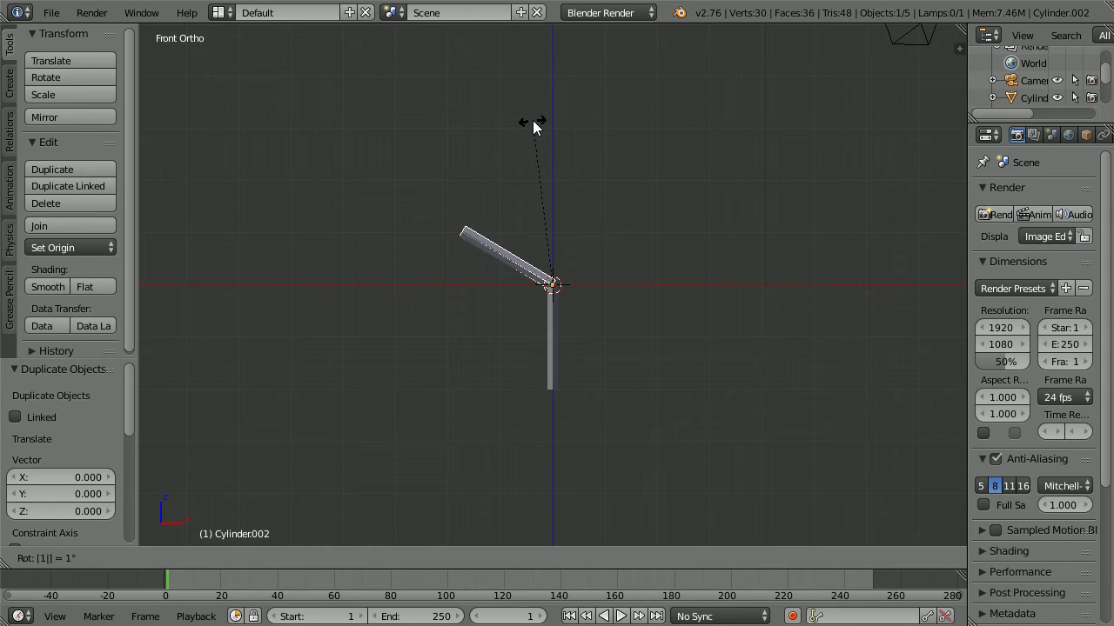
key("Return")
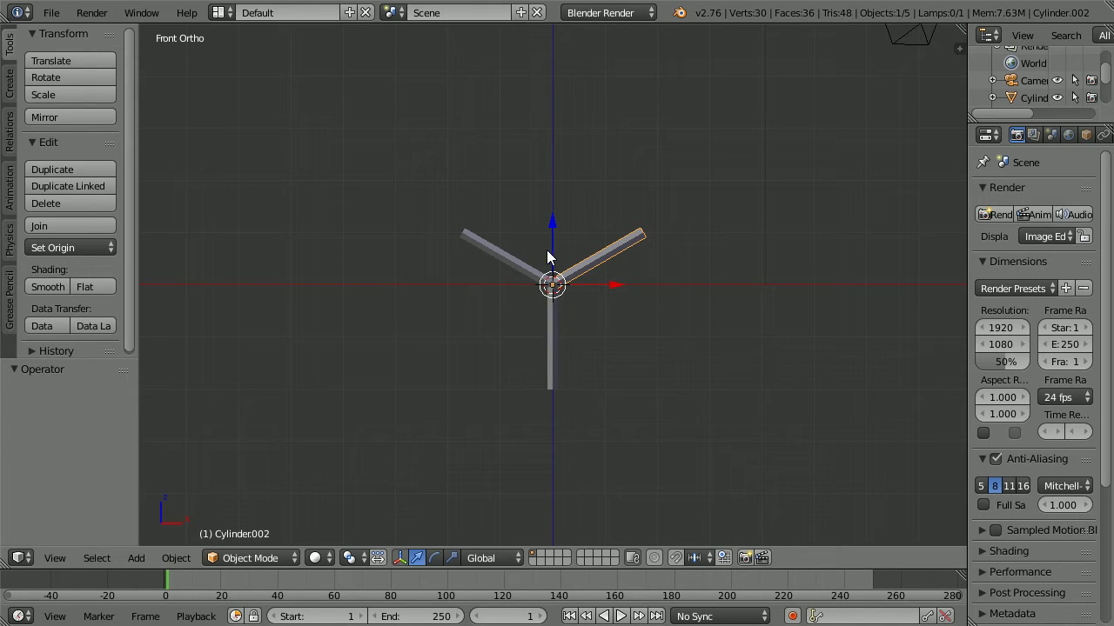
Step: Select all three rods, with the vertical one as the active object, and join them into a single object
right_click(510, 265, "shift")
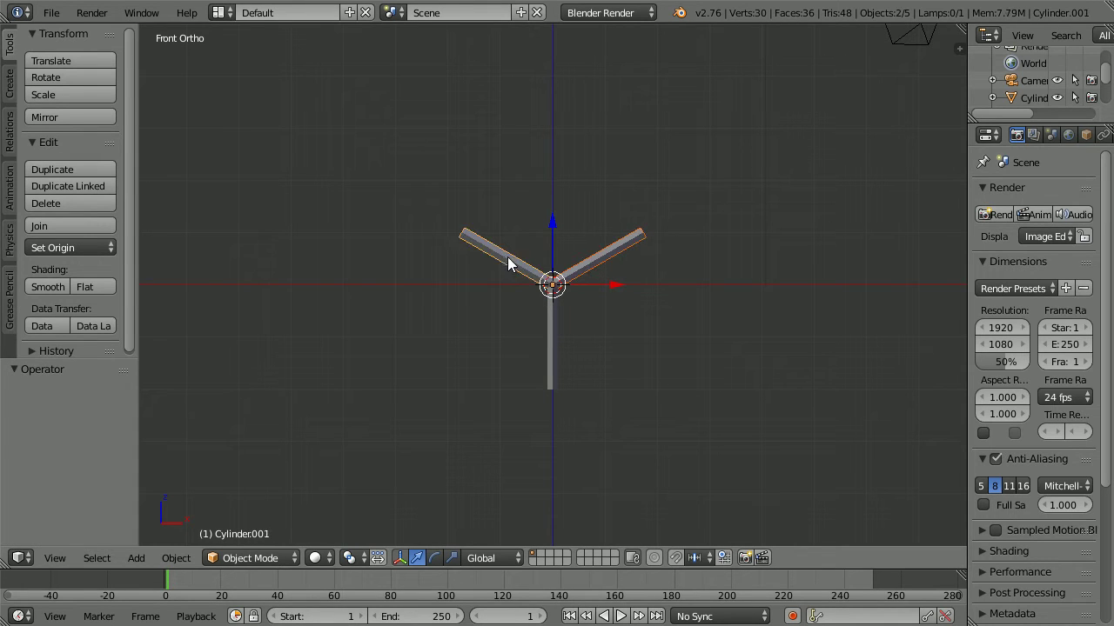
right_click(554, 346, "shift")
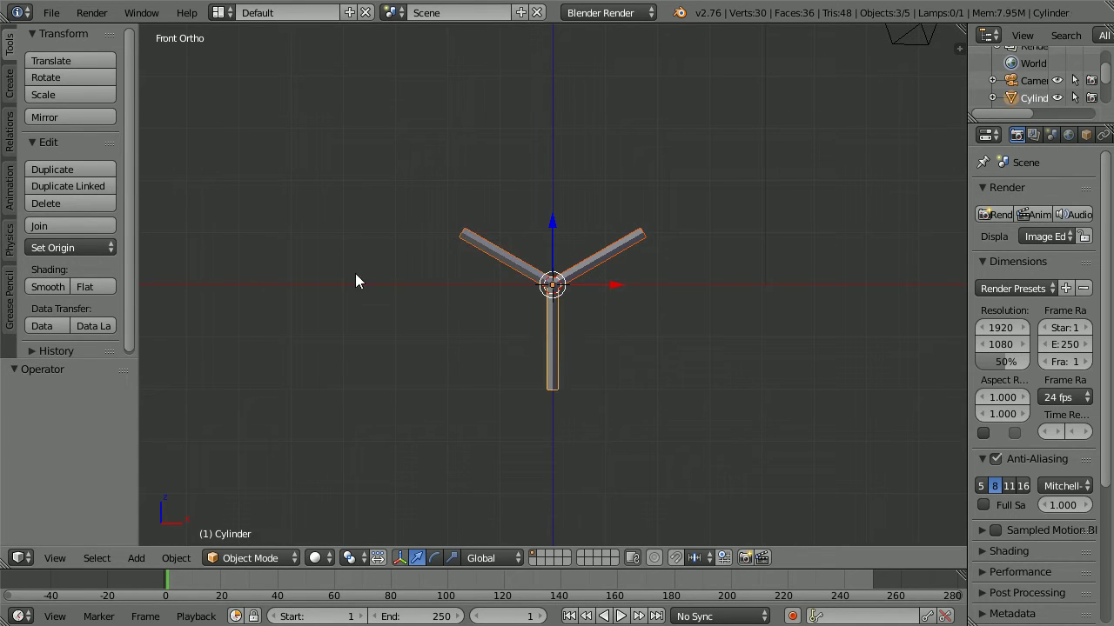
left_click(76, 224)
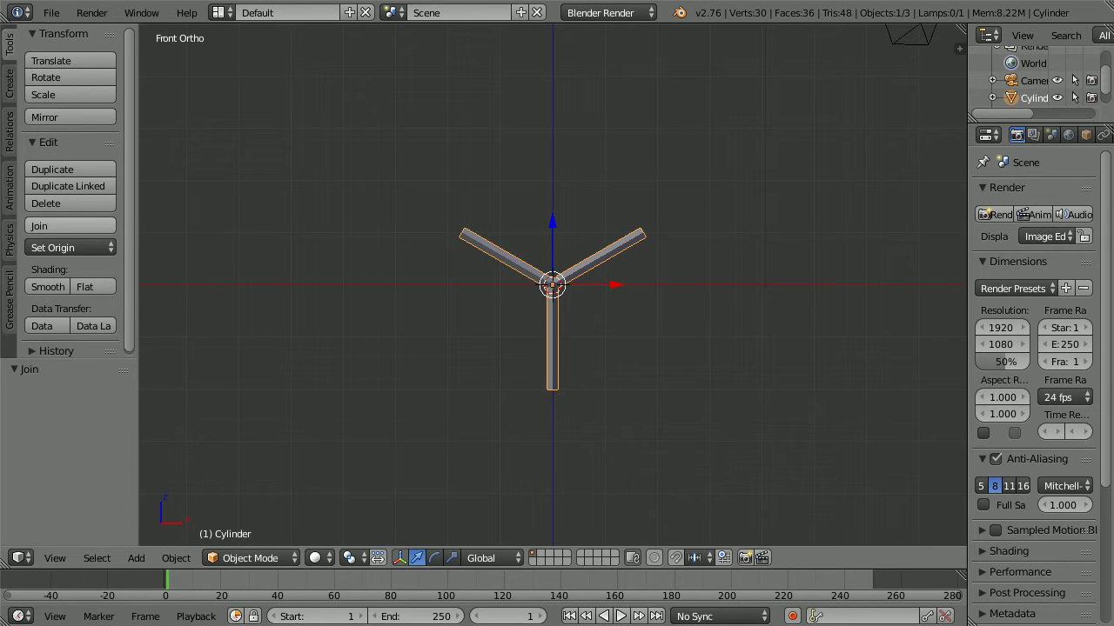
Step: In Edit Mode, remove the doubled vertices from the whole three-armed mesh, and return to Object Mode
right_click(411, 265)
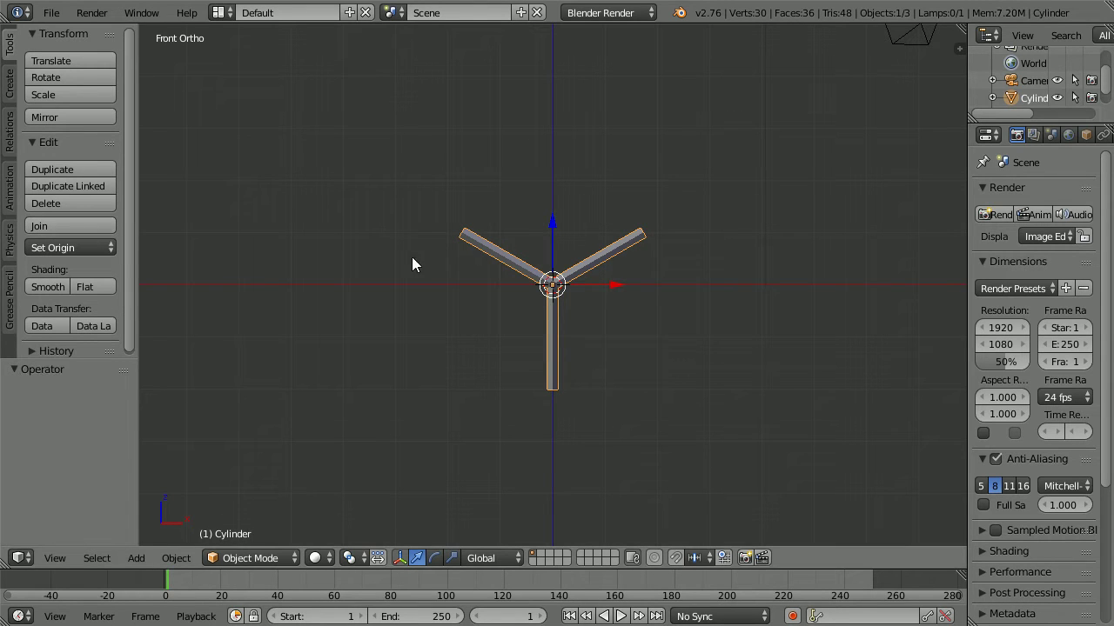
left_click(245, 558)
left_click(288, 518)
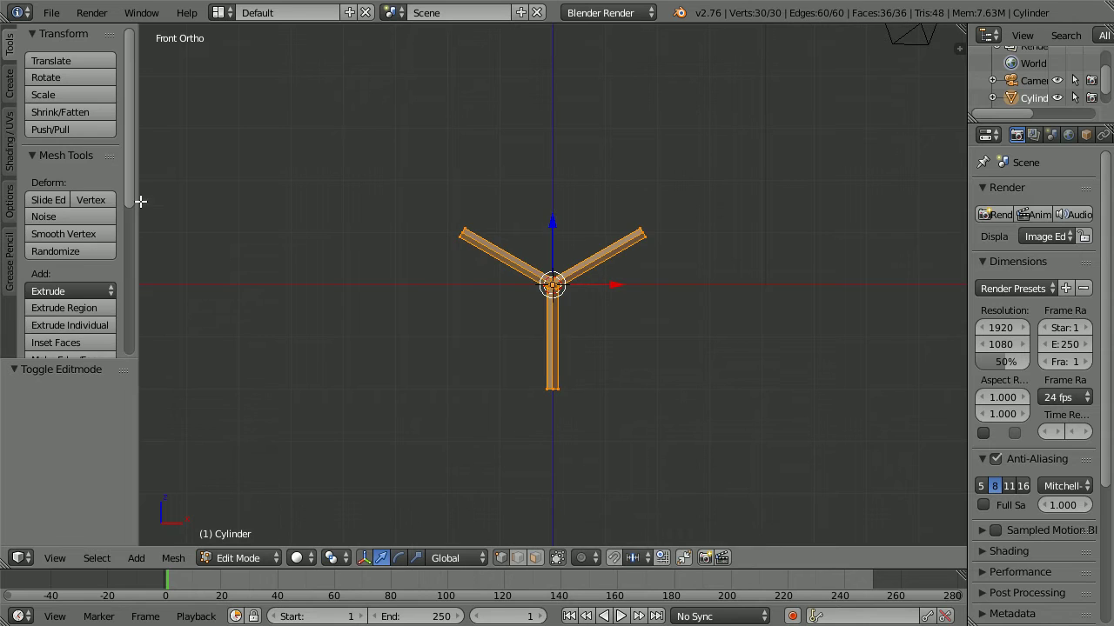
left_click_drag(131, 178, 145, 352)
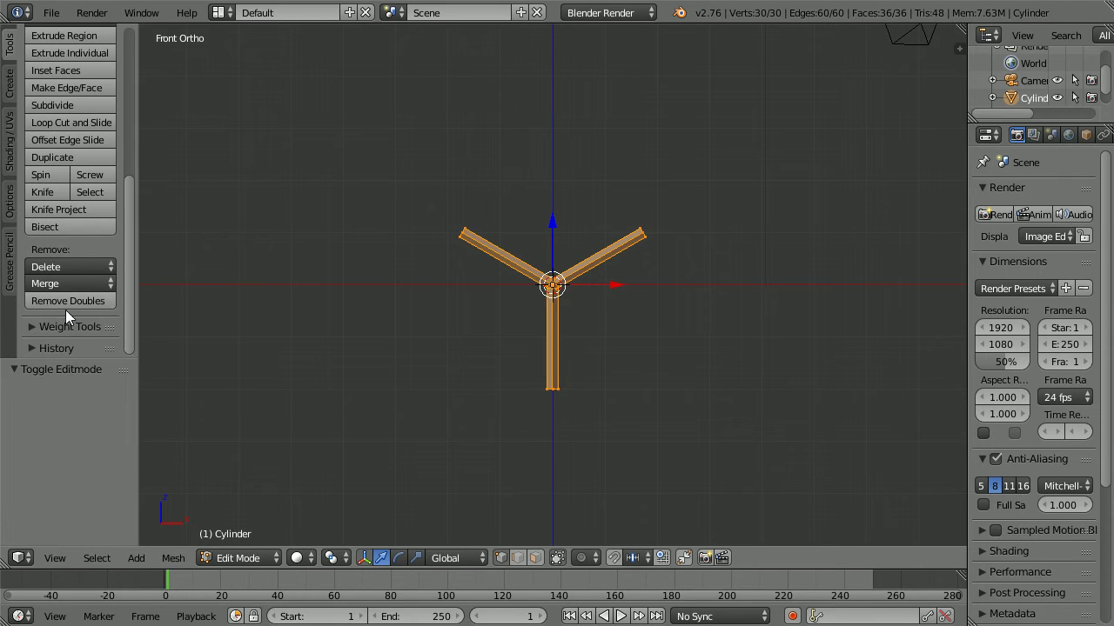
left_click(94, 303)
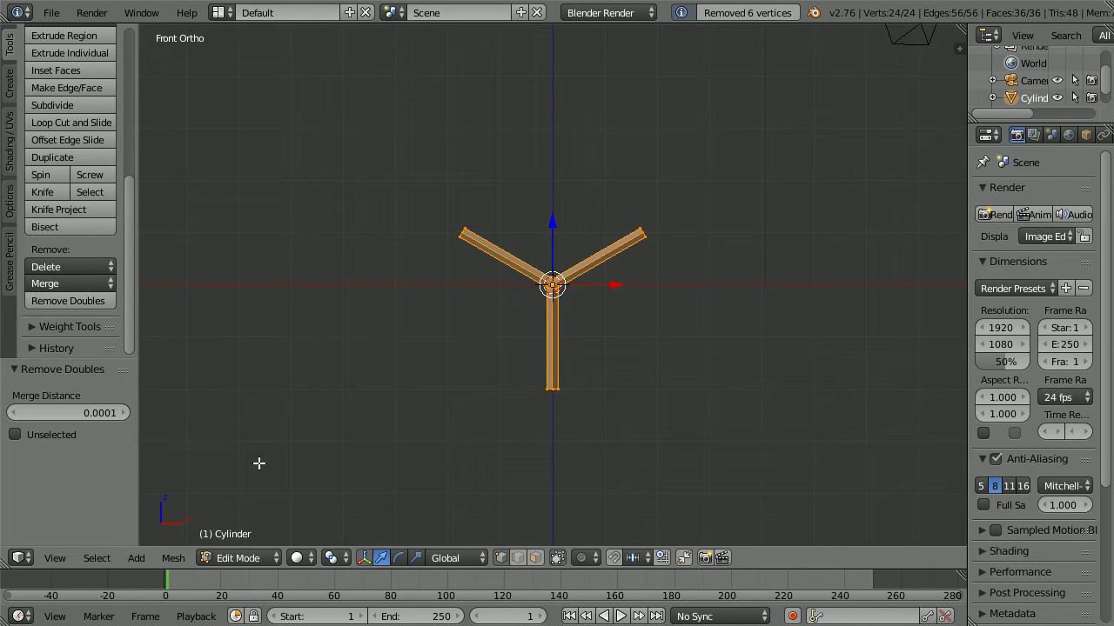
left_click(233, 558)
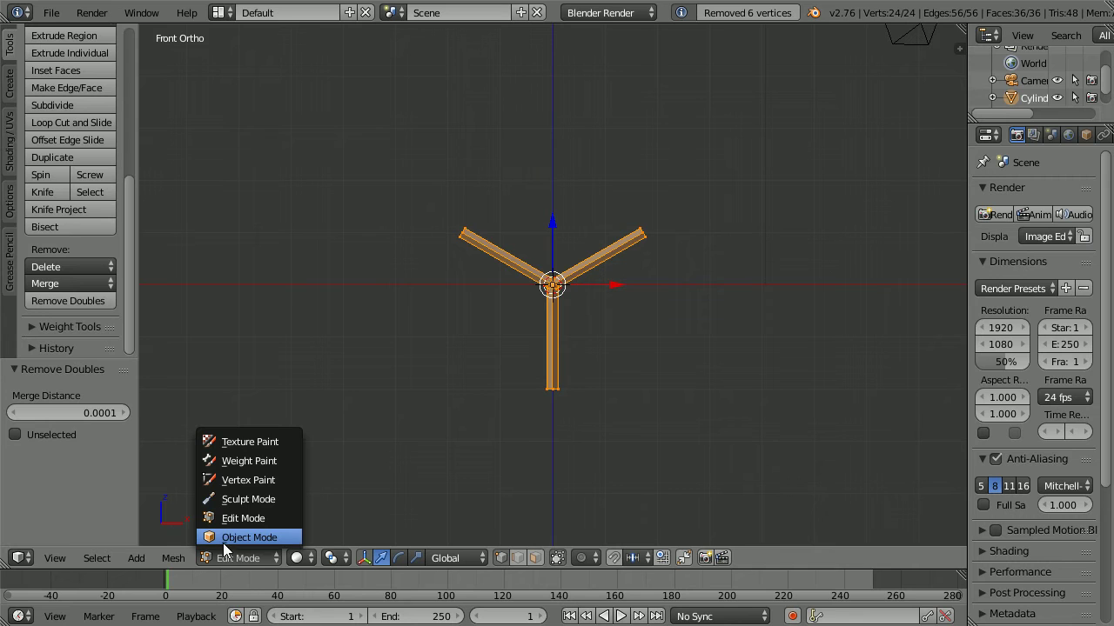
left_click(282, 537)
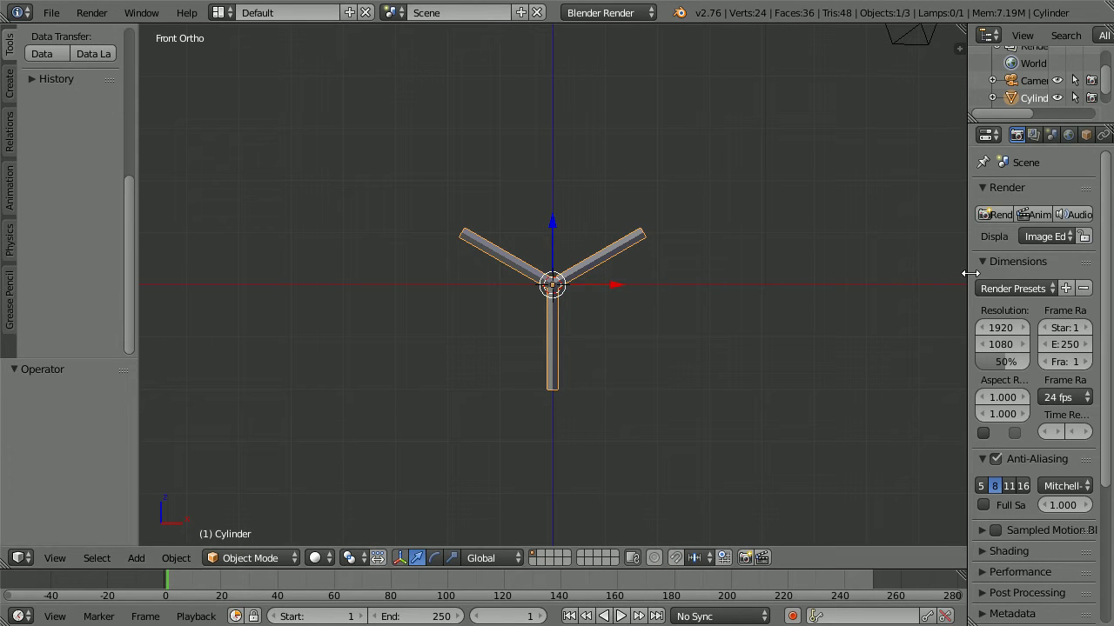
Step: Widen the properties area and rename the joined three-armed object as sticks
left_click_drag(968, 277, 870, 283)
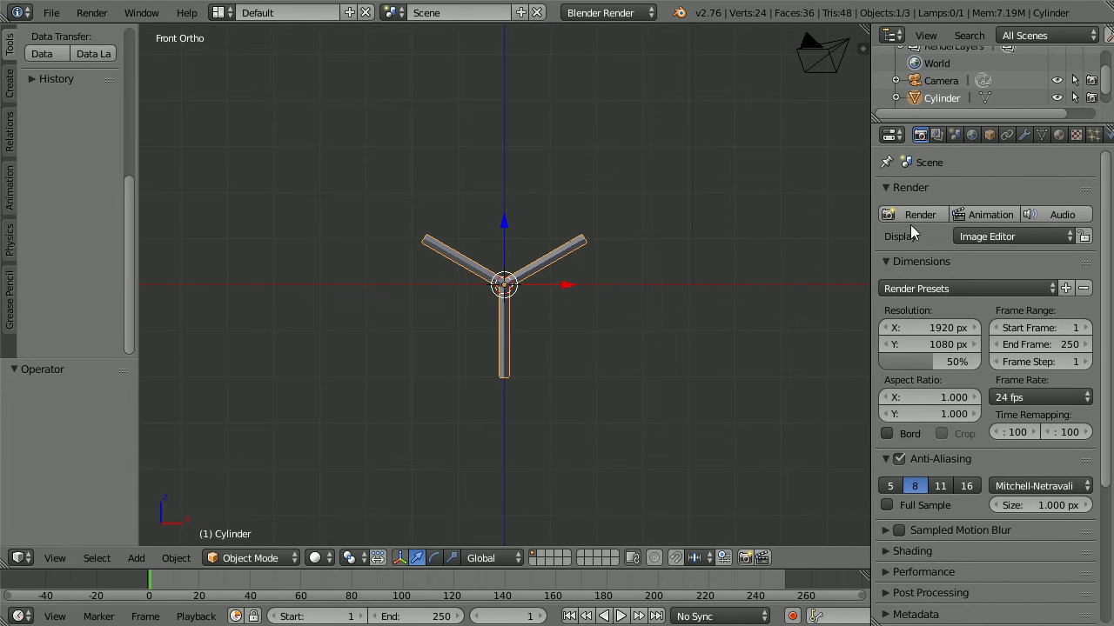
left_click(989, 135)
left_click(947, 194)
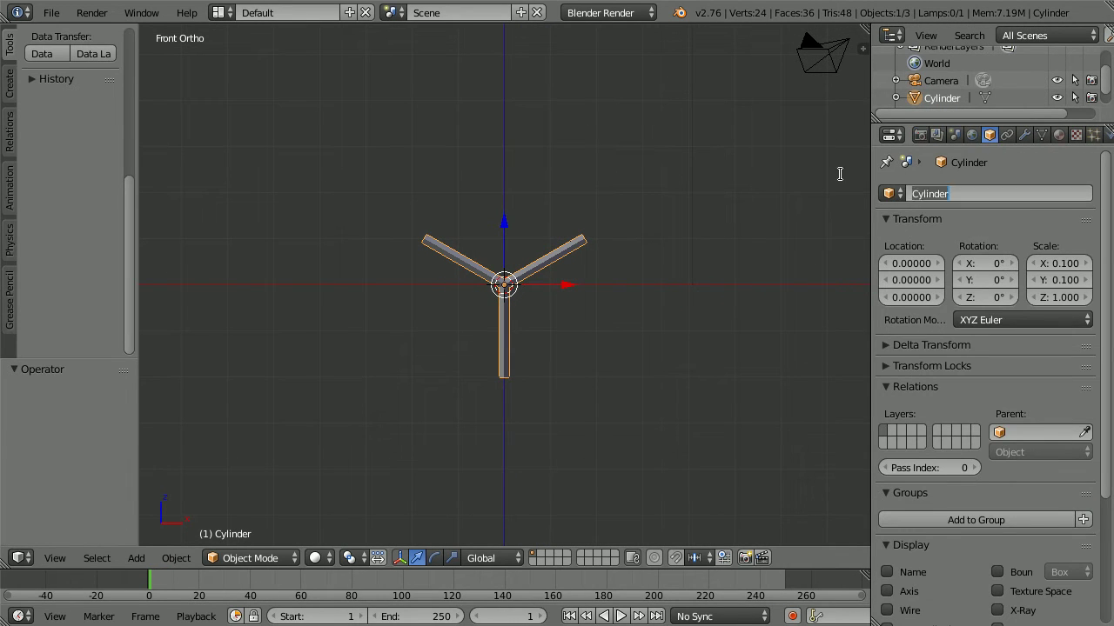
type("sticks")
key("Return")
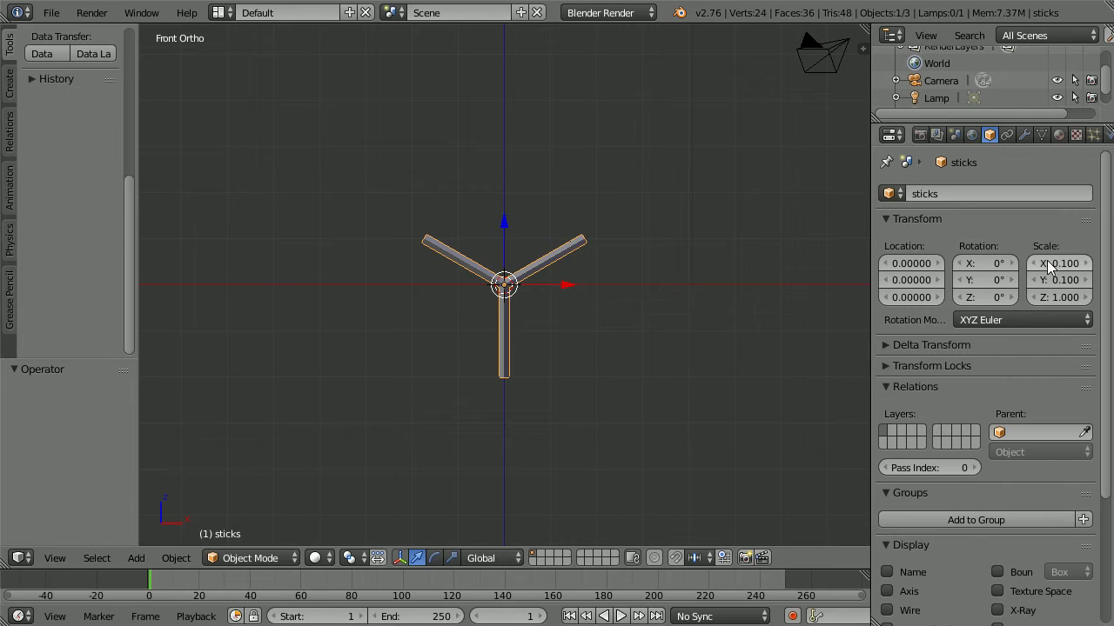
Step: Apply the scale of the sticks object
left_click(176, 558)
mouse_move(198, 427)
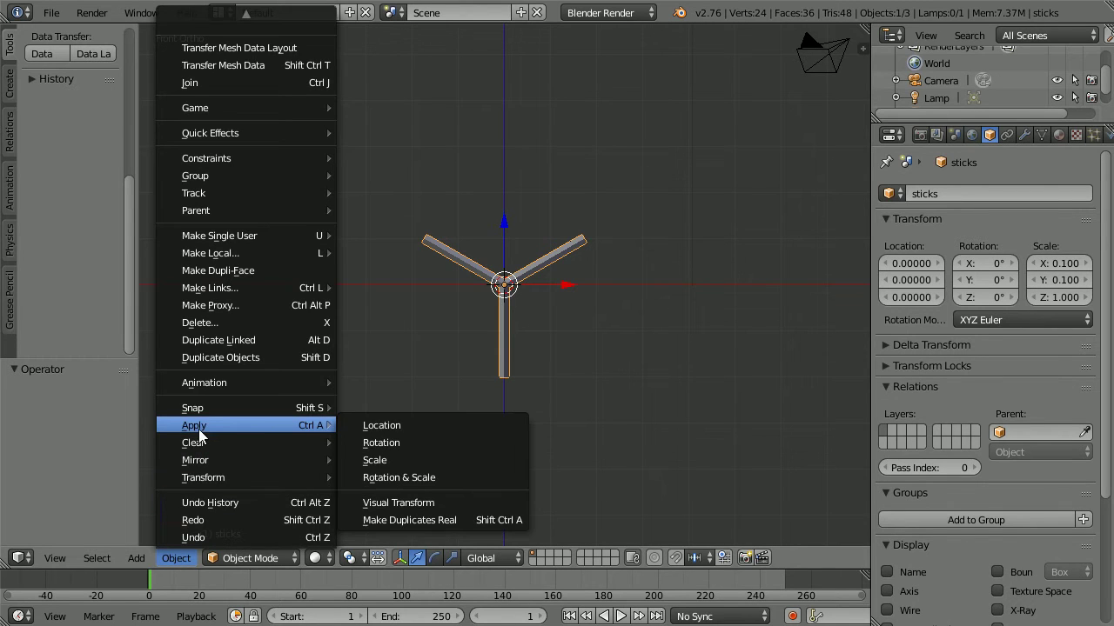
left_click(419, 459)
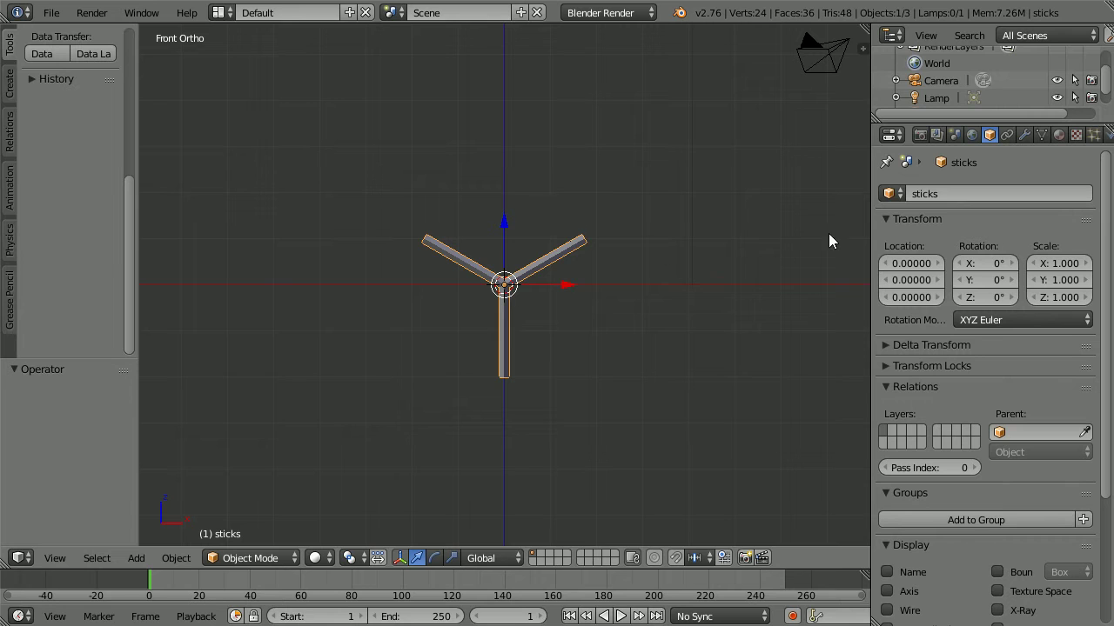
Step: Add an Array modifier to the sticks with only a constant offset of 3.4641 along X, and enable Merge
left_click(1025, 138)
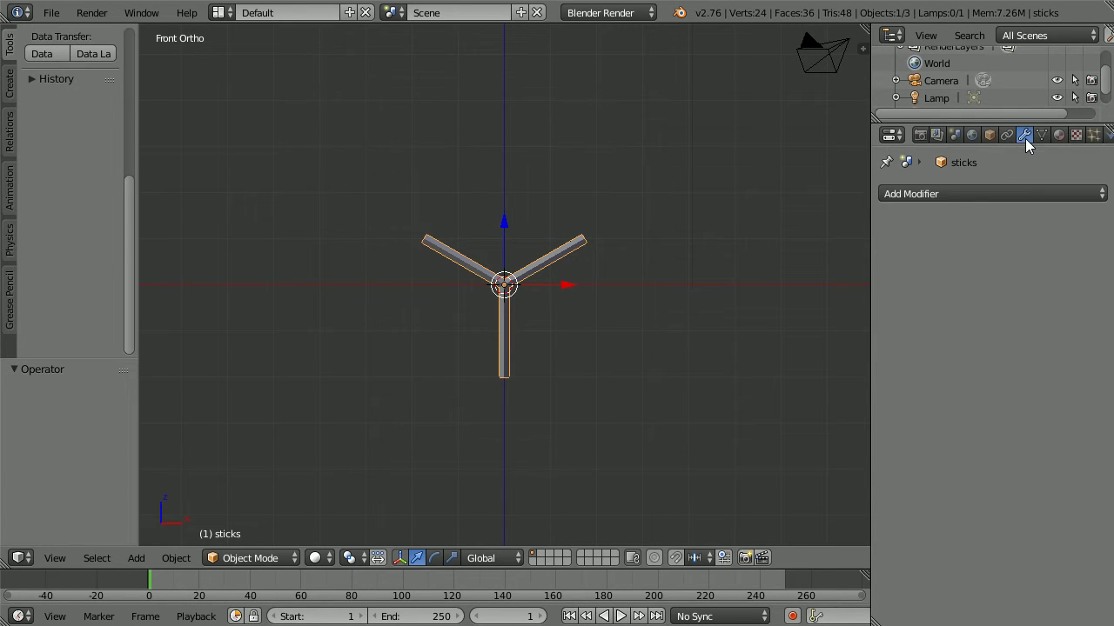
left_click(994, 195)
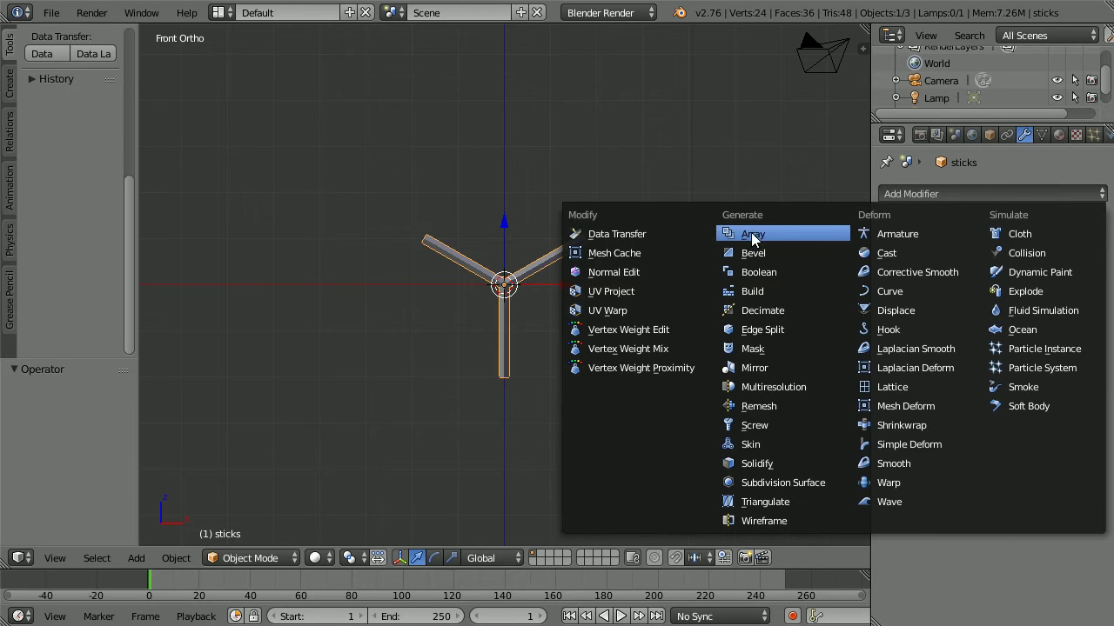
left_click(810, 237)
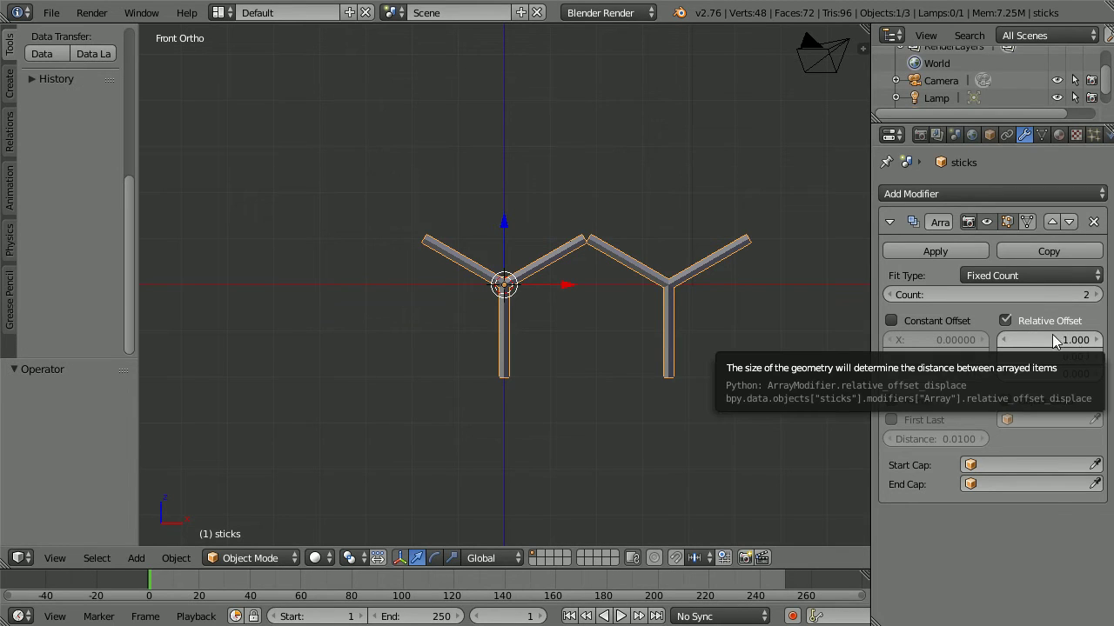
left_click(1009, 321)
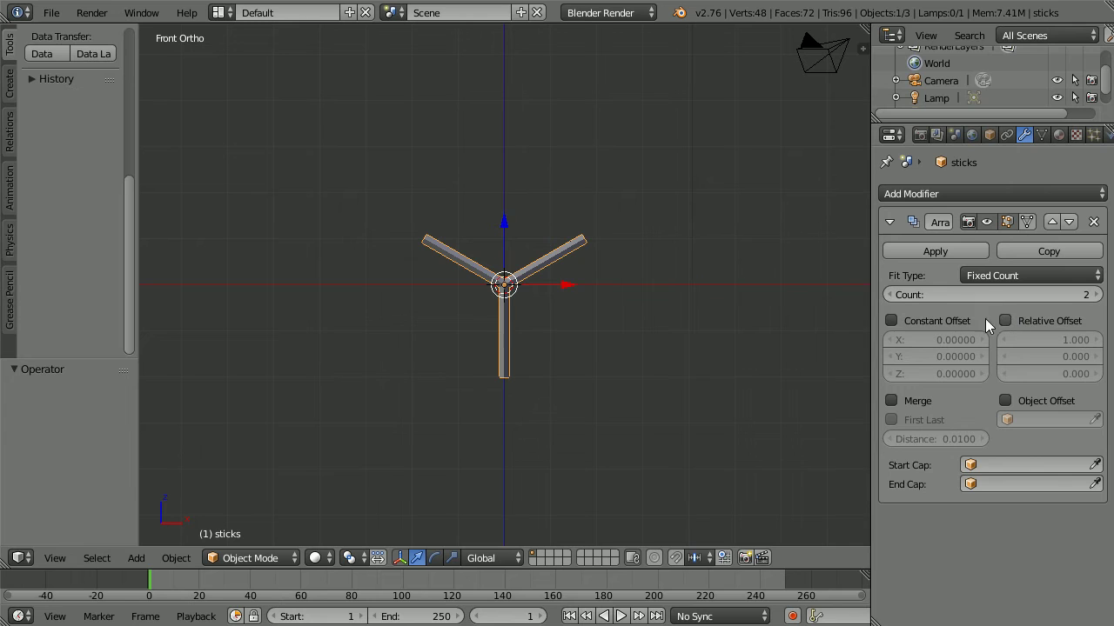
left_click(892, 321)
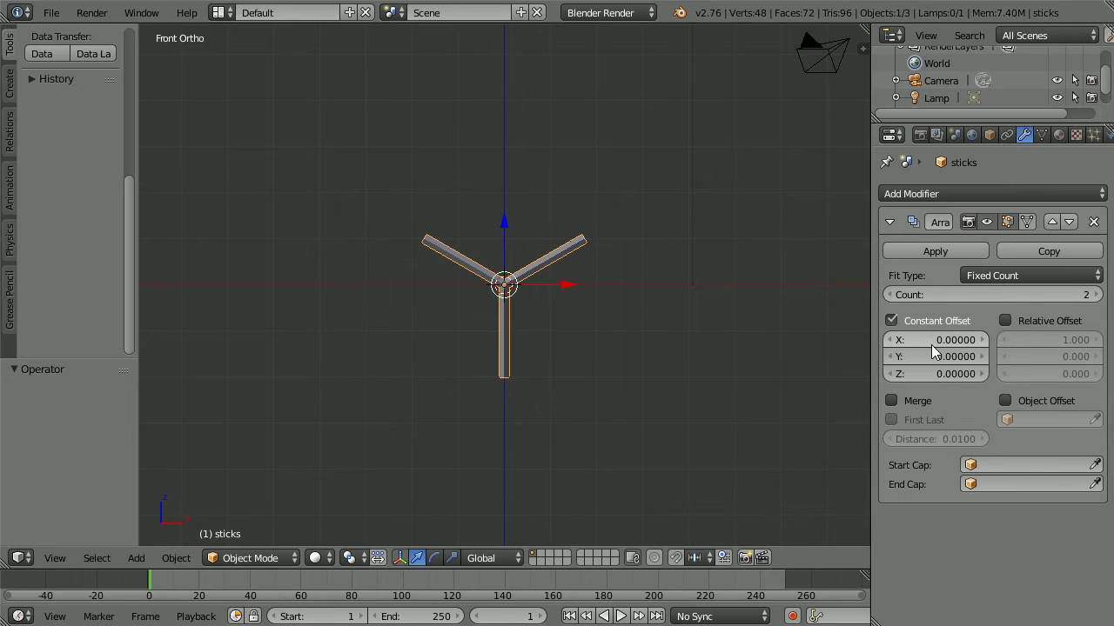
left_click(933, 348)
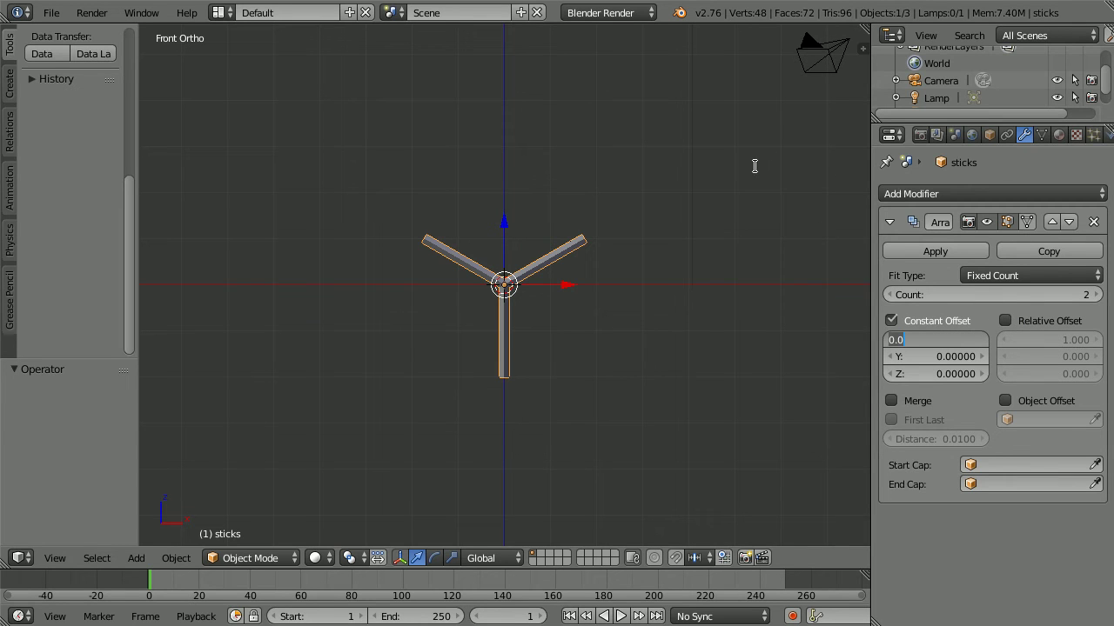
type("3.4641")
key("Return")
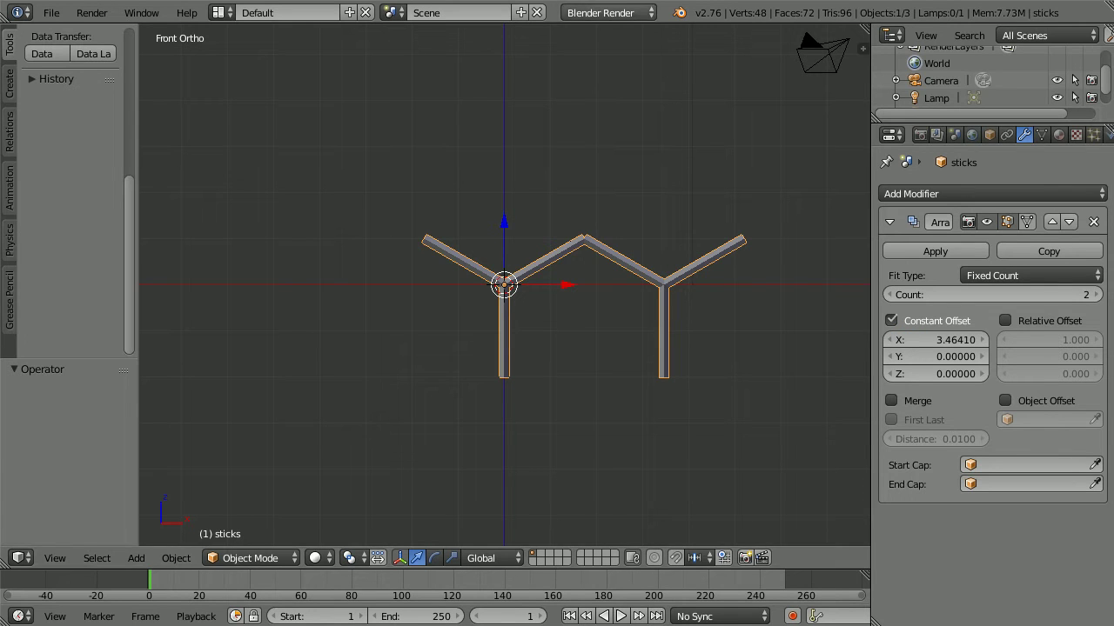
left_click(891, 401)
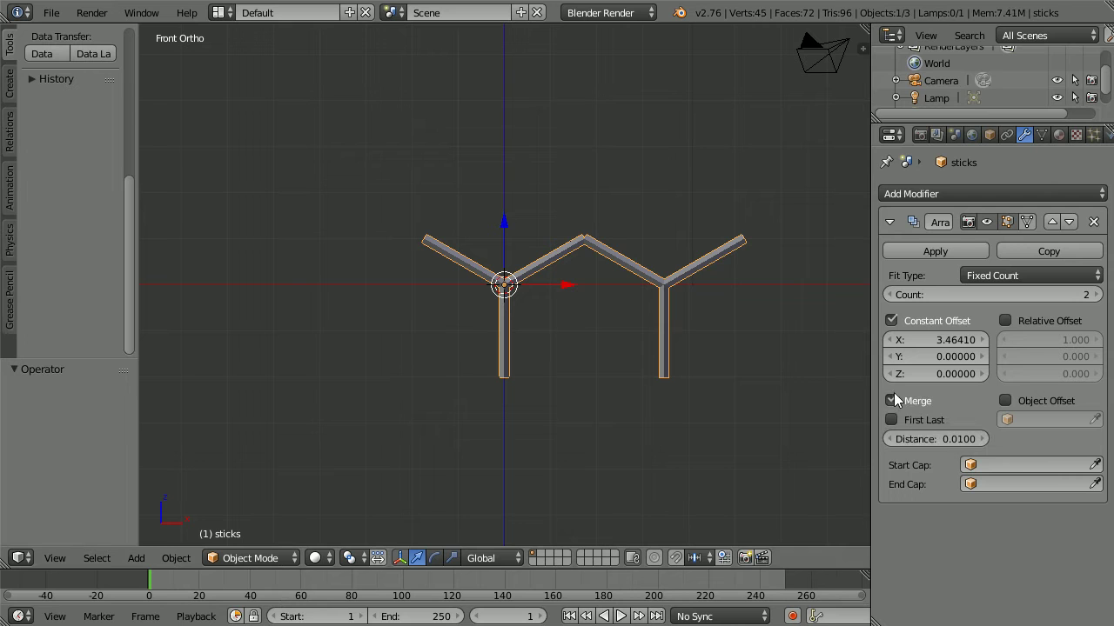
Step: Add a second Array modifier to the sticks with relative offset disabled and a constant offset of 3 along Z
left_click(973, 194)
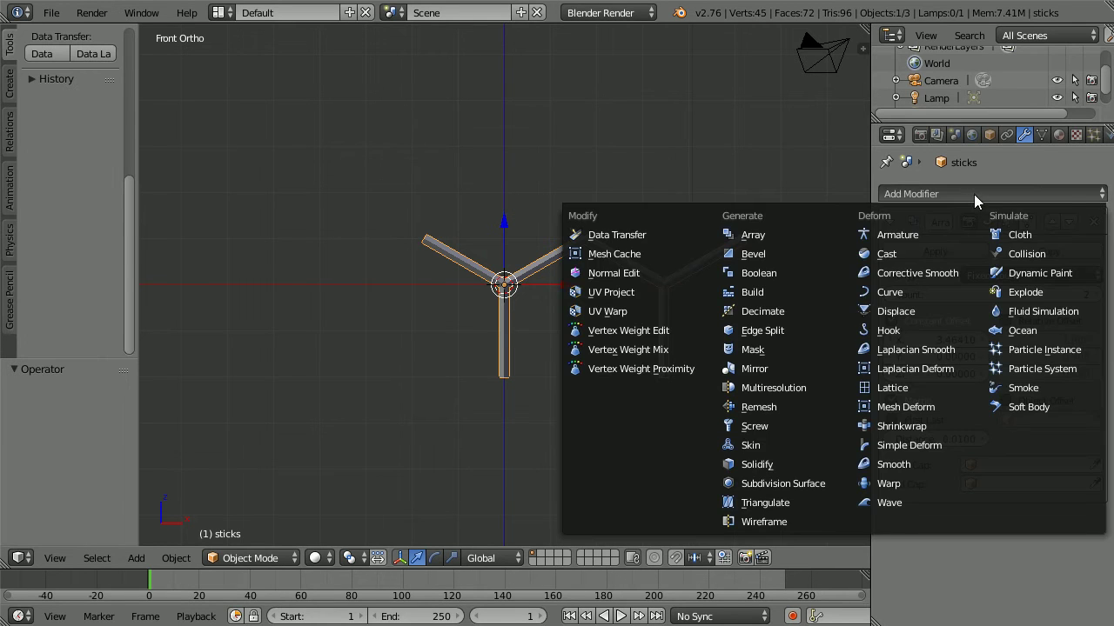
left_click(777, 233)
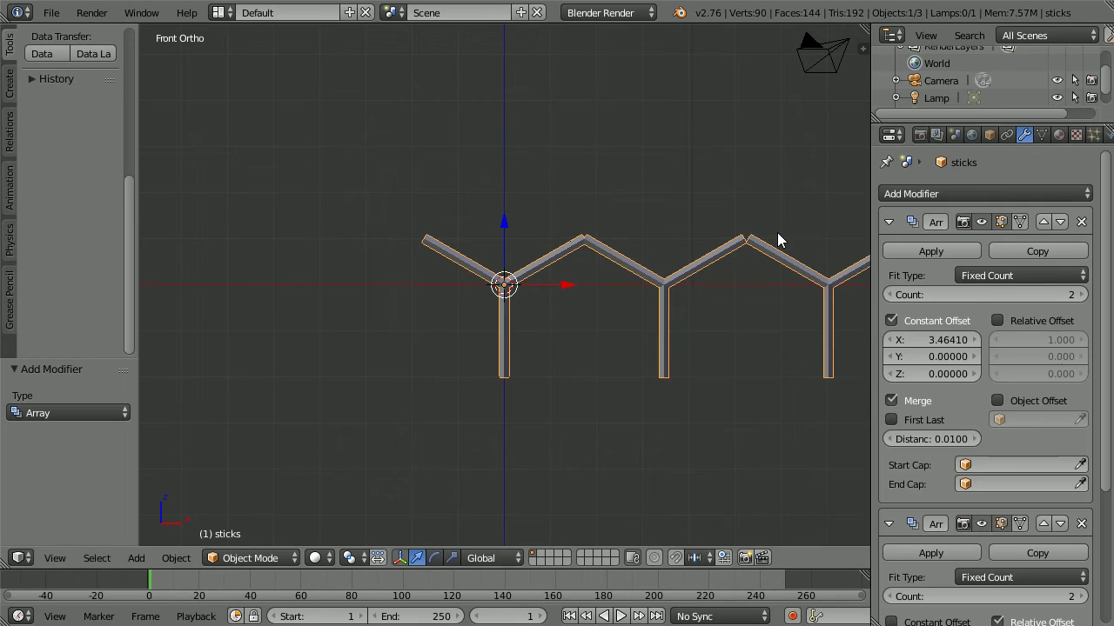
left_click(888, 222)
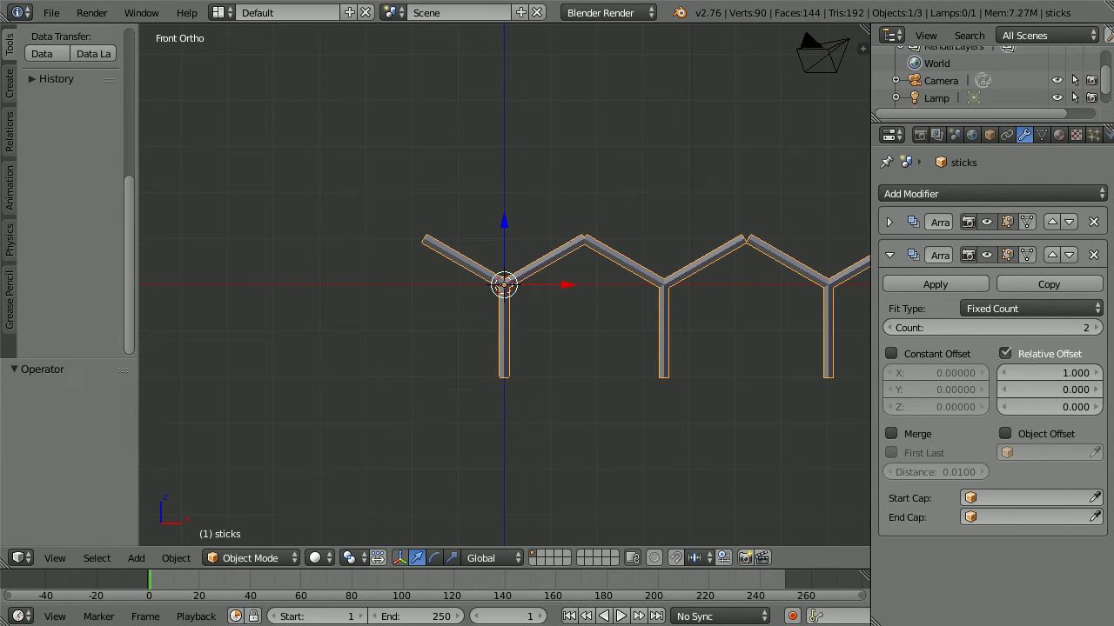
left_click(1005, 353)
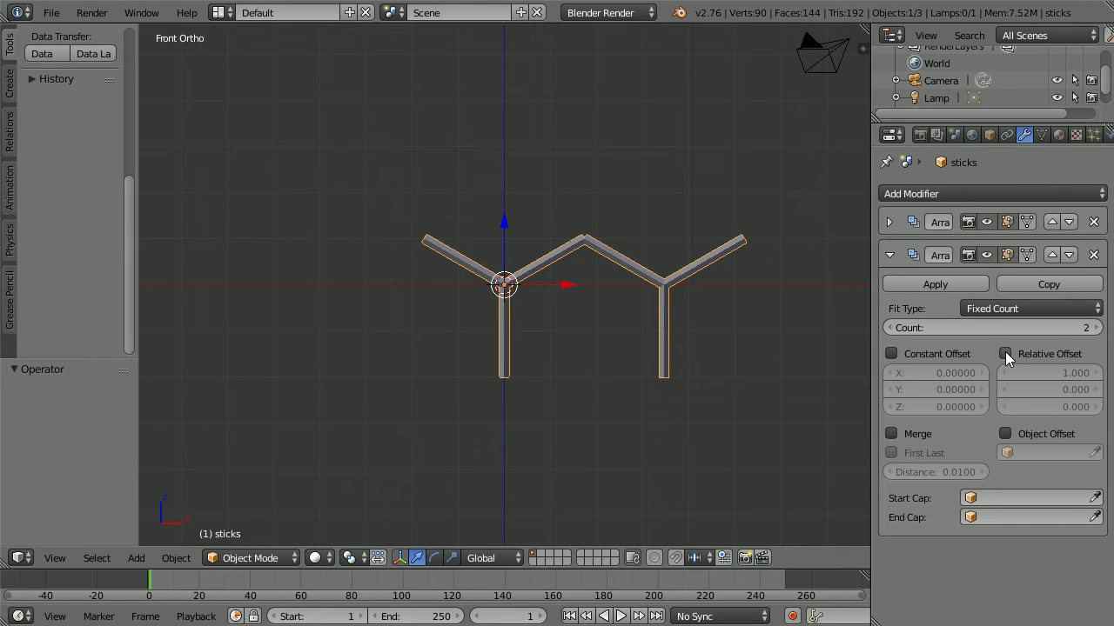
left_click(897, 353)
left_click(942, 407)
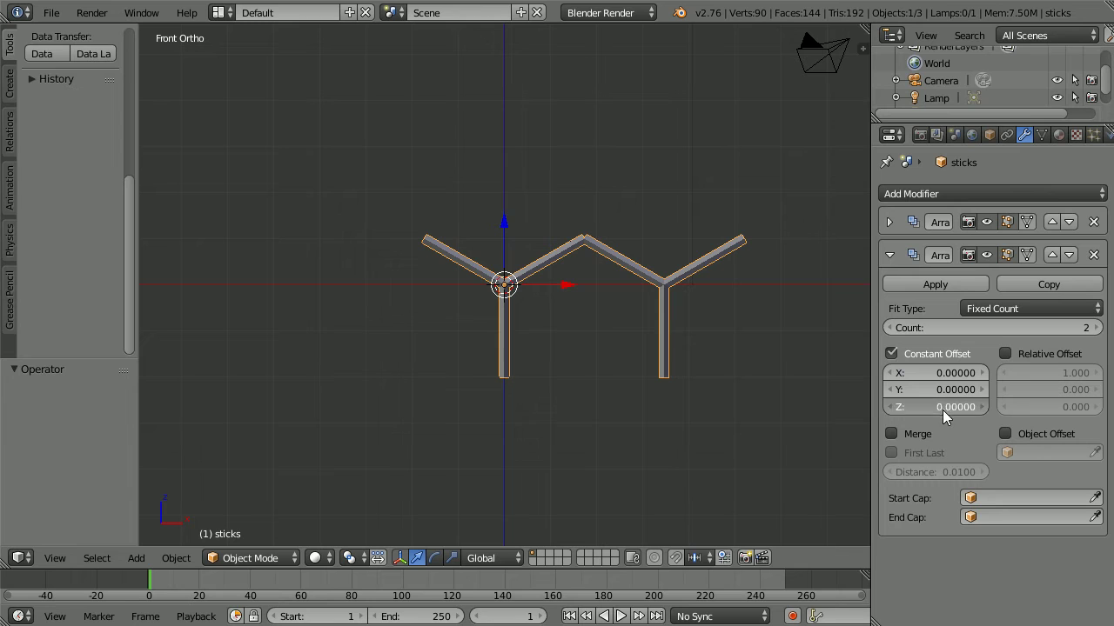
type("3")
key("Return")
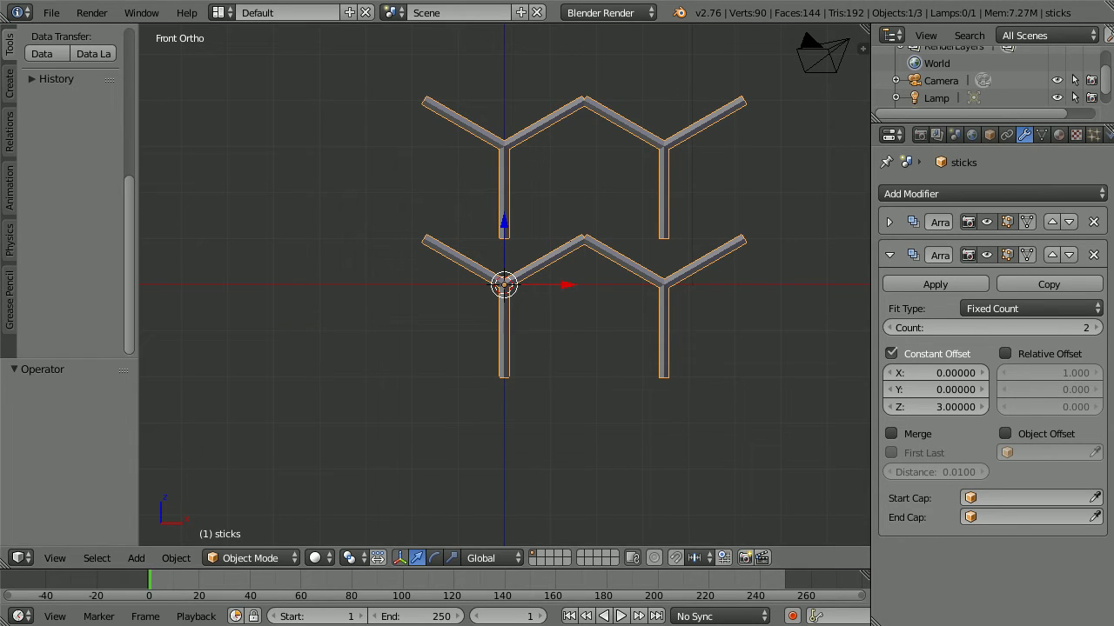
Step: Set the second array's constant X offset to 1.73205
left_click(962, 374)
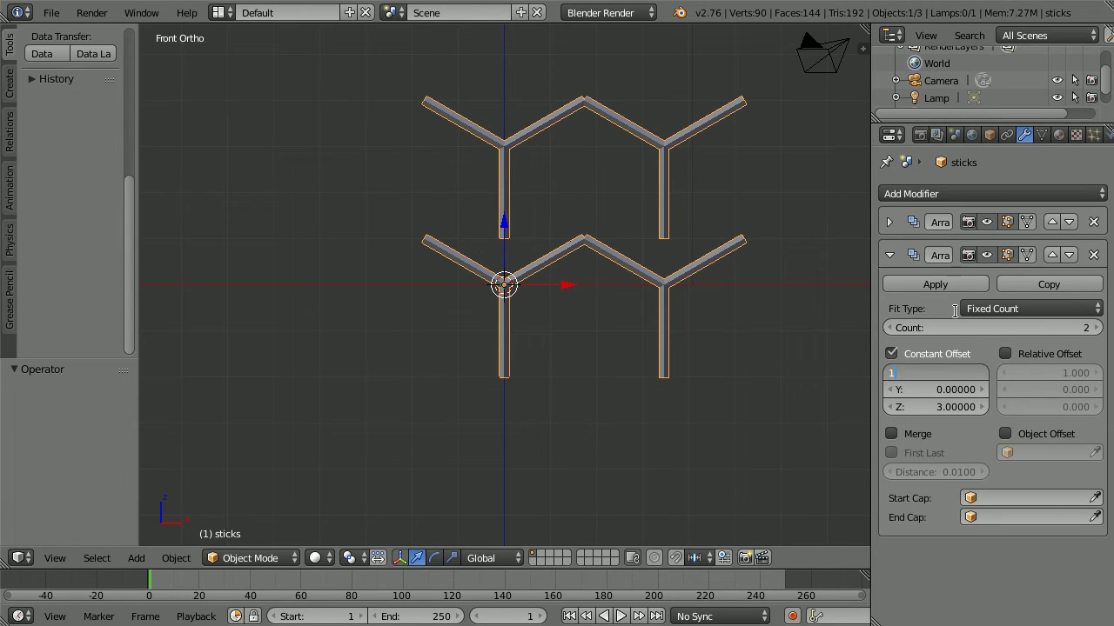
type("73205")
key("Return")
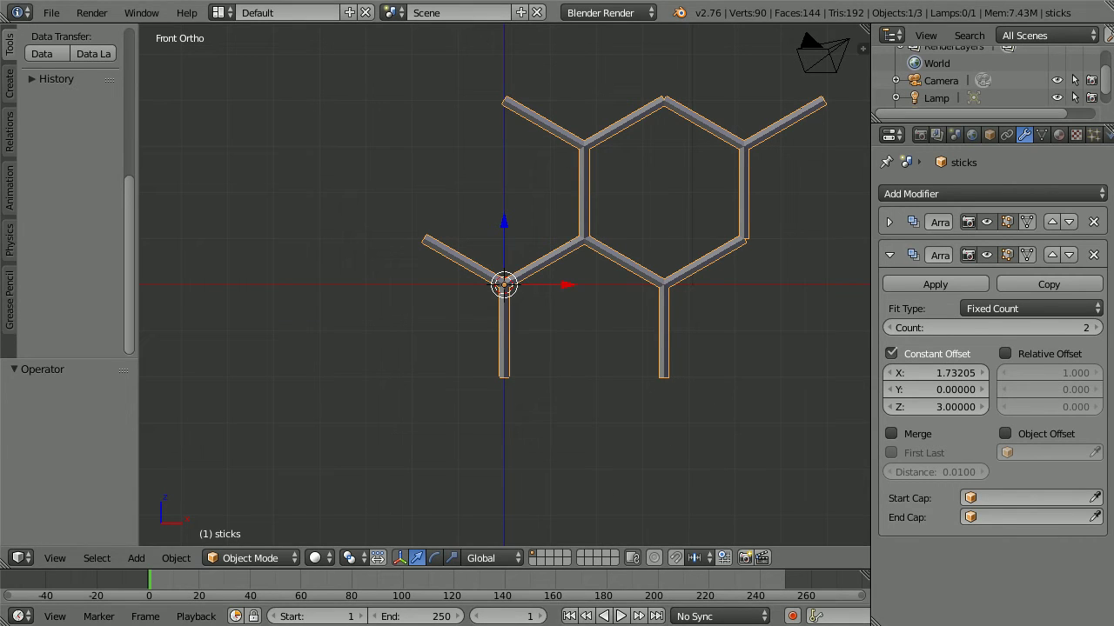
Step: Increase the second array's count to 12
scroll(654, 282, "down", 5)
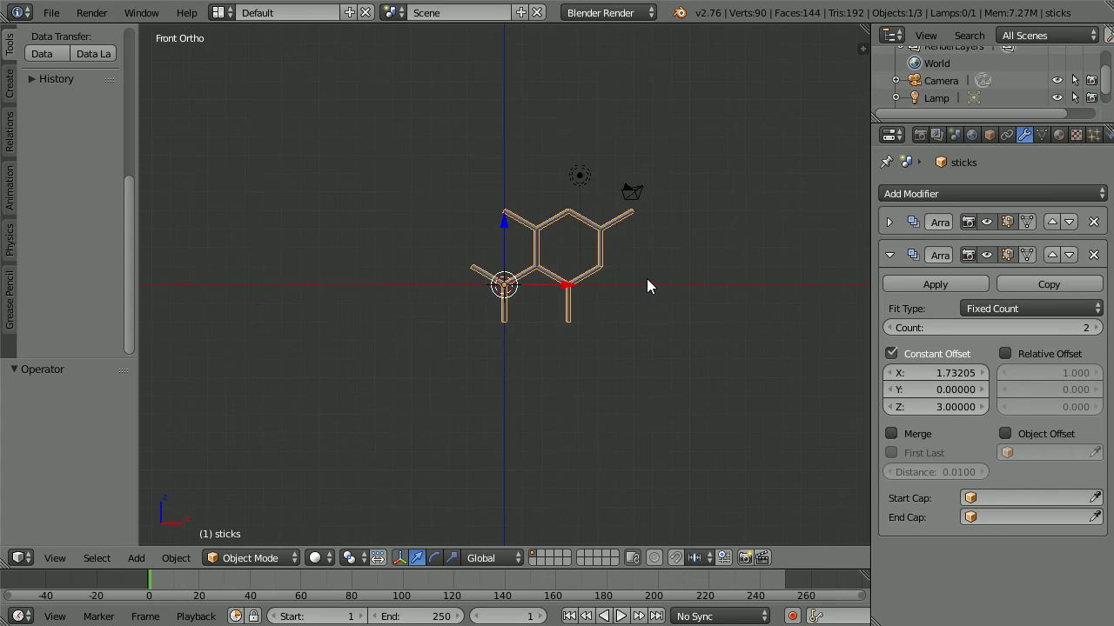
scroll(646, 279, "down", 7)
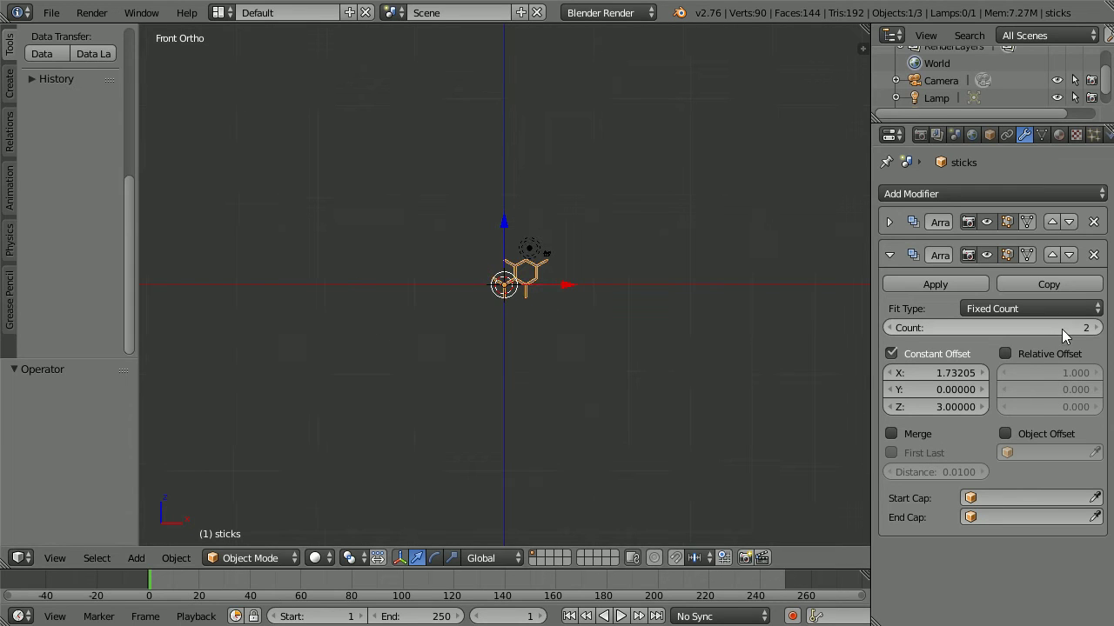
left_click(1097, 328)
left_click(1096, 328)
left_click(1096, 328)
left_click(1096, 328)
left_click(1096, 328)
left_click(1096, 328)
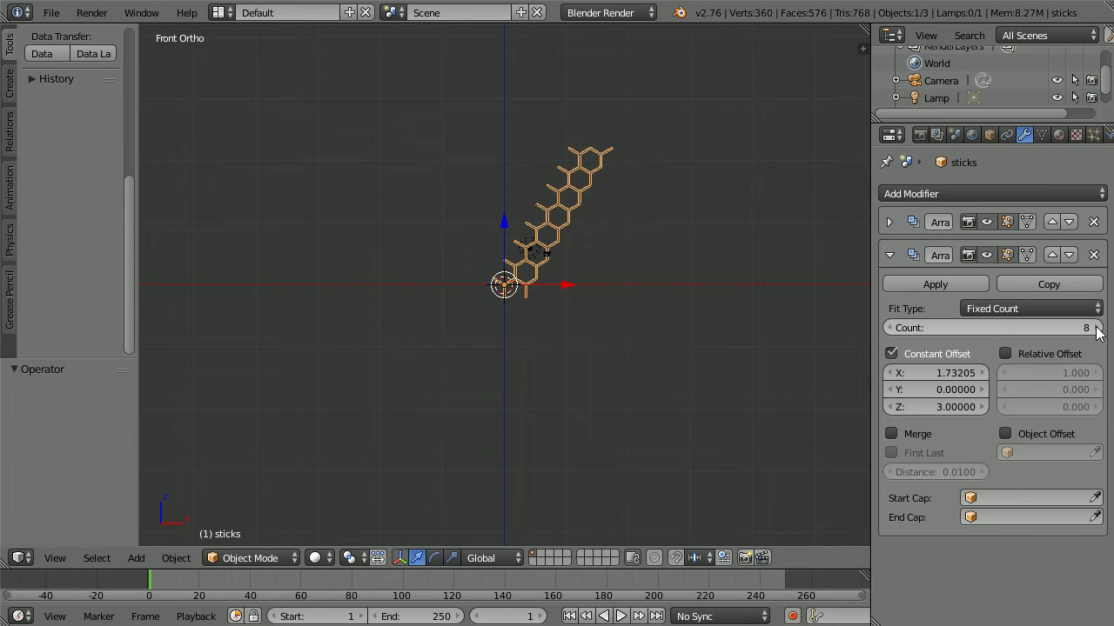
left_click(1097, 328)
left_click(1096, 328)
left_click(1096, 328)
left_click(1097, 328)
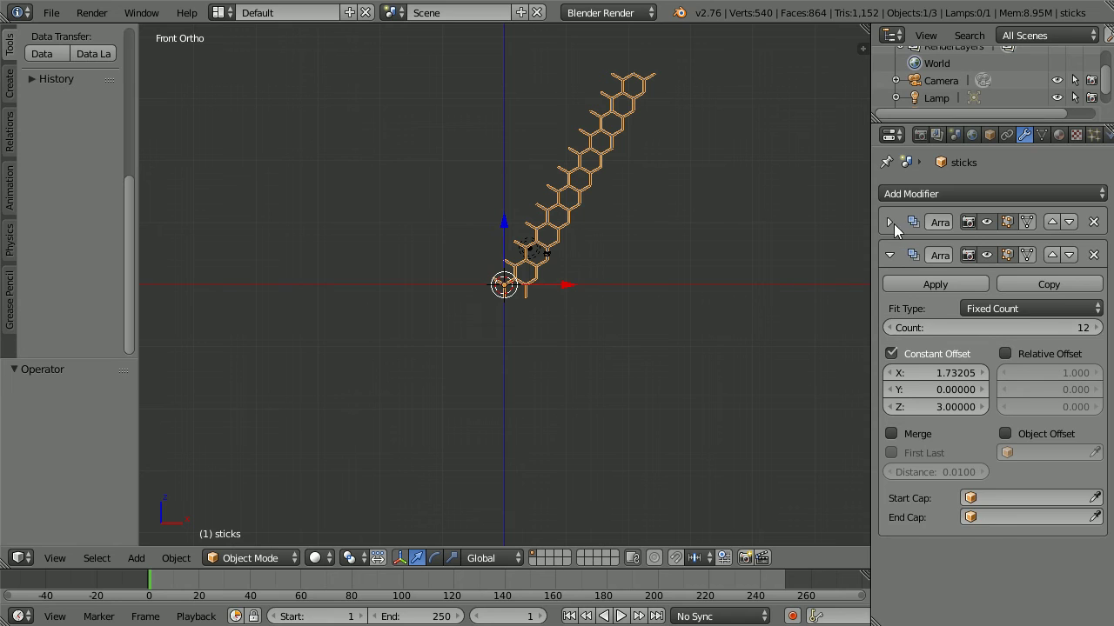
Step: Increase the first array's count to 13
left_click(891, 222)
left_click(1082, 296)
left_click(1081, 296)
left_click(1081, 295)
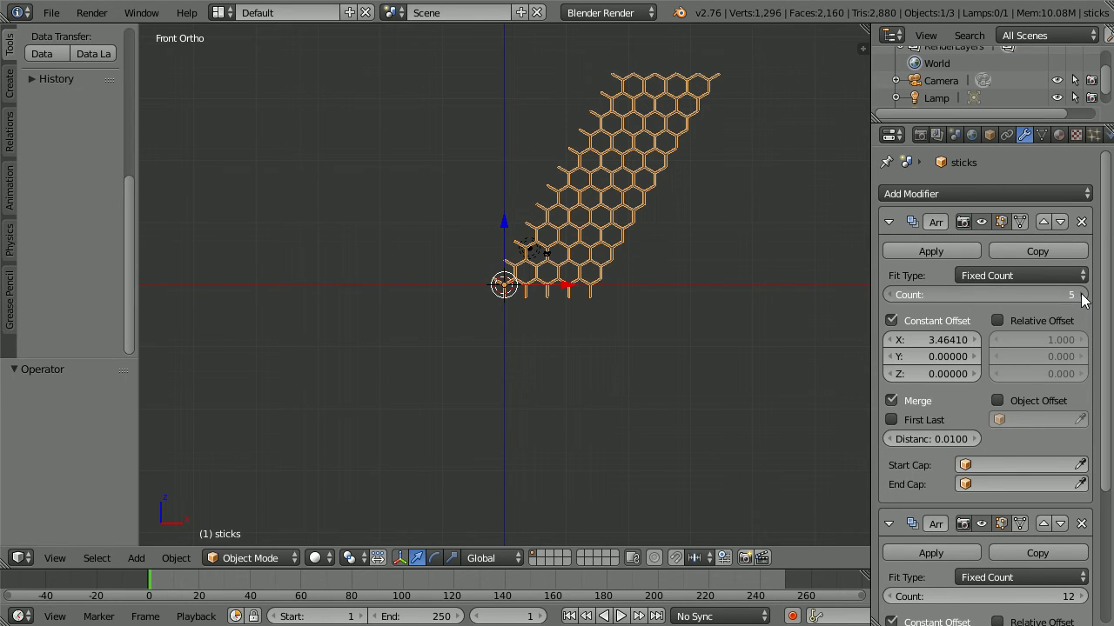
left_click(1082, 296)
left_click(1081, 296)
left_click(1081, 296)
left_click(1081, 295)
left_click(1082, 296)
left_click(1081, 295)
left_click(1082, 296)
left_click(1081, 296)
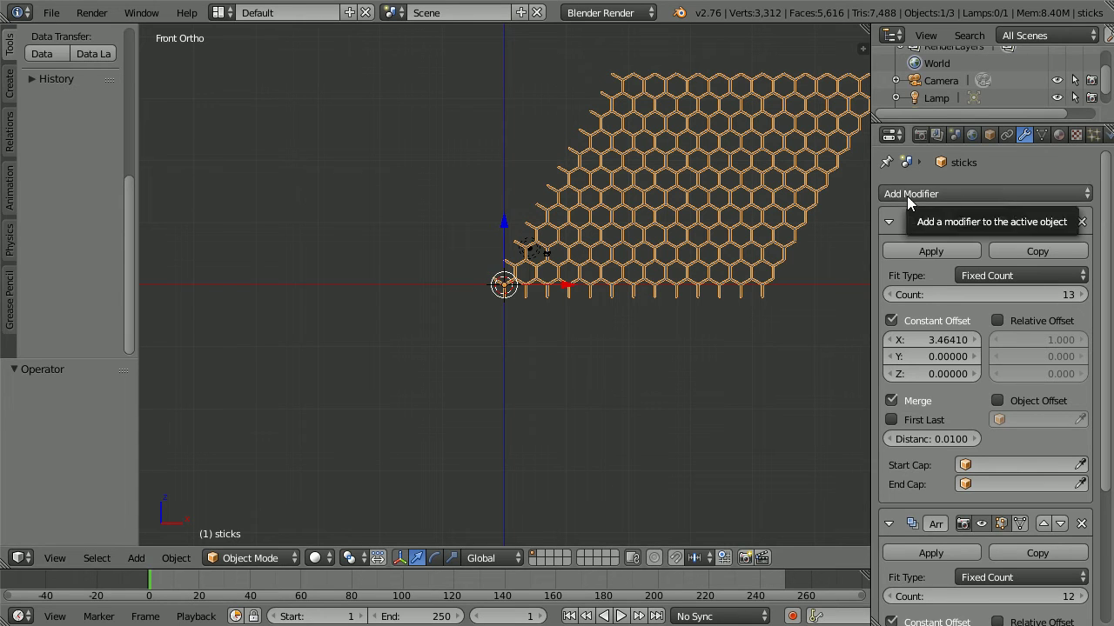
Step: Remove the first Array modifier from the sticks and set the remaining array's count to 2
left_click(1082, 223)
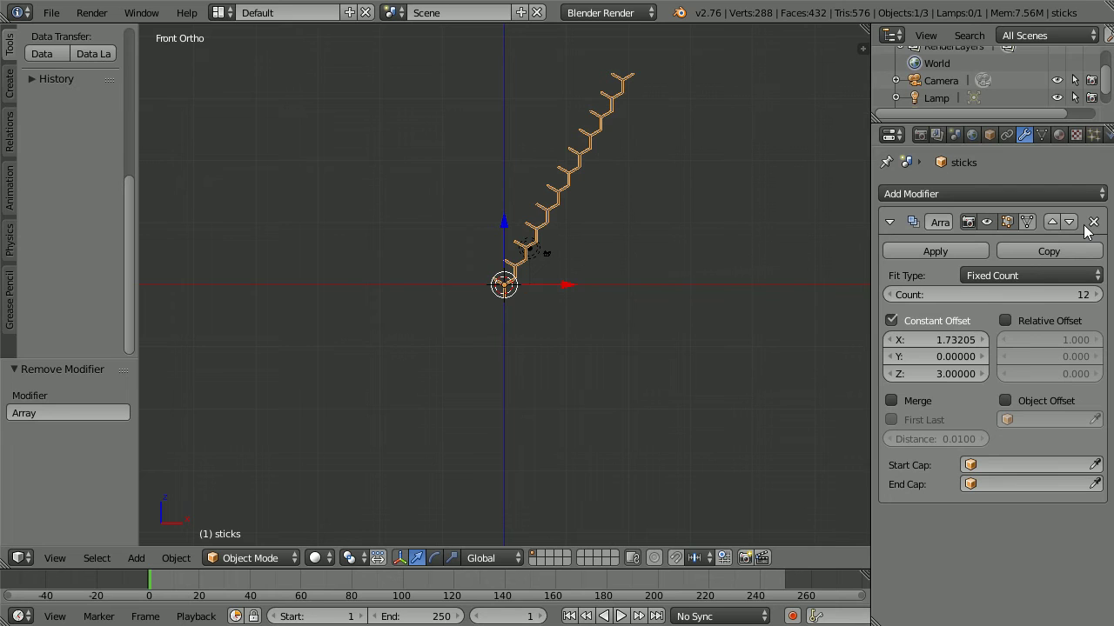
left_click(1029, 294)
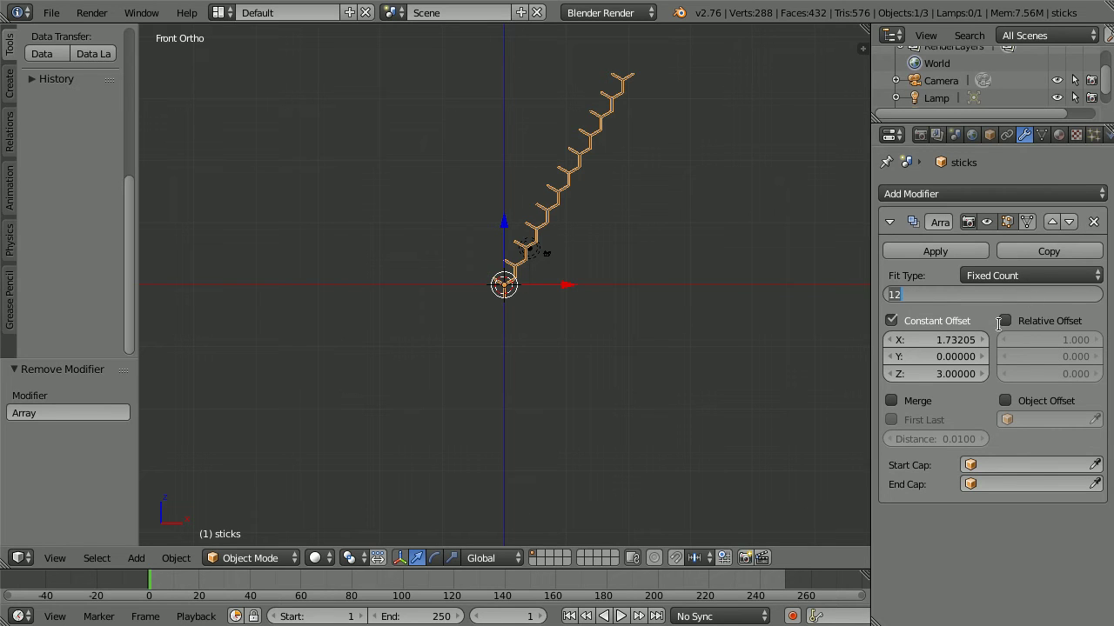
type("2")
key("Return")
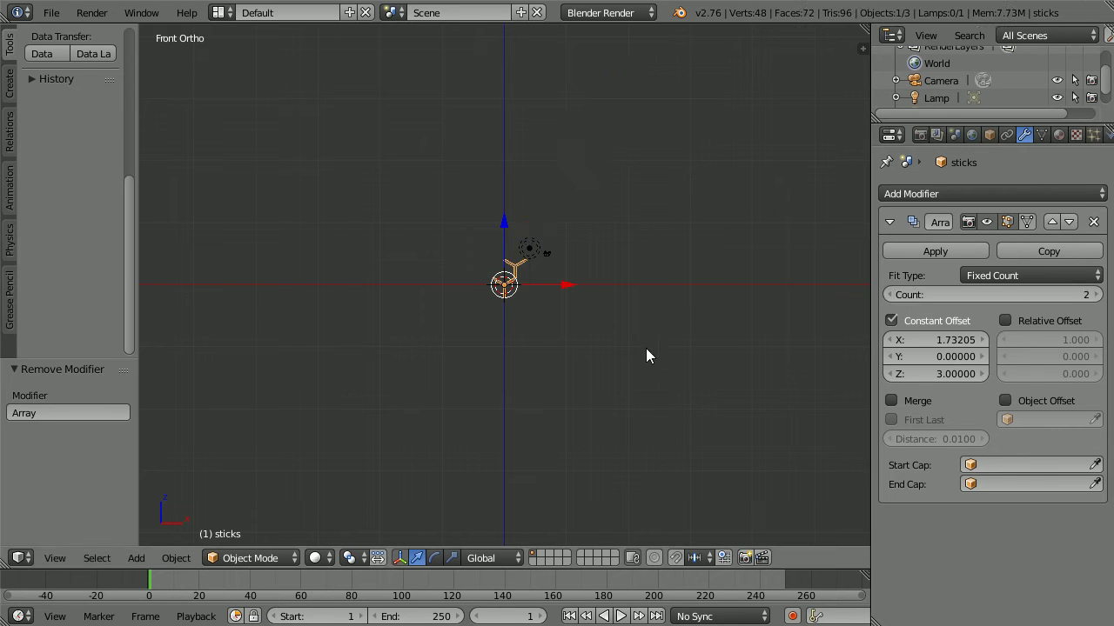
scroll(603, 361, "up", 4)
scroll(604, 361, "up", 2)
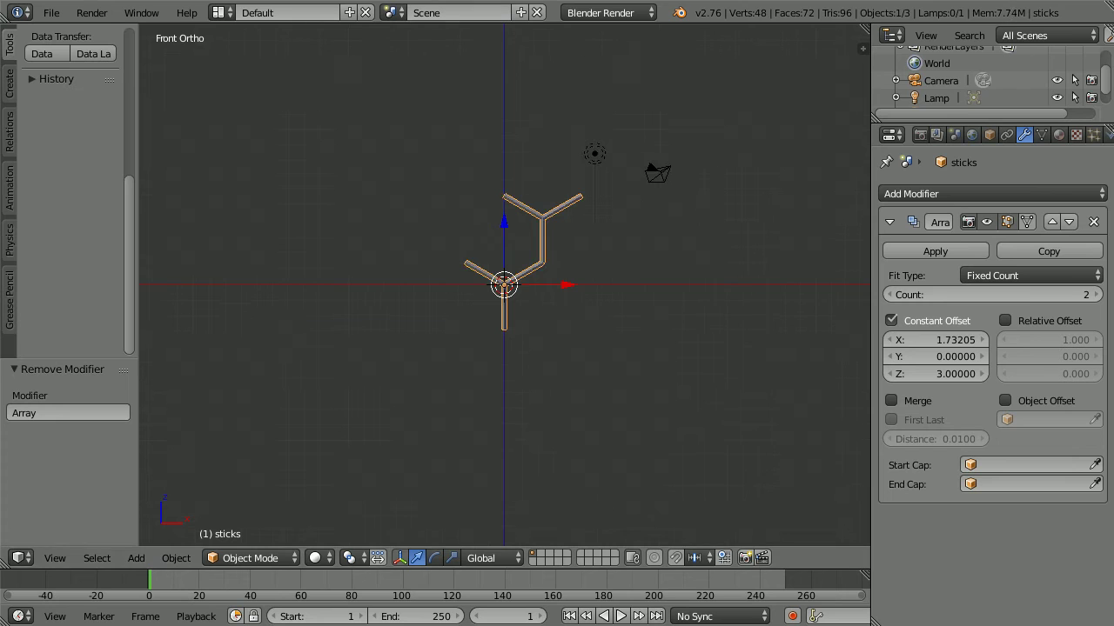
Step: Add a second Array modifier to the sticks with relative offset disabled, a constant X offset of 3.4641 and Merge enabled
left_click(890, 221)
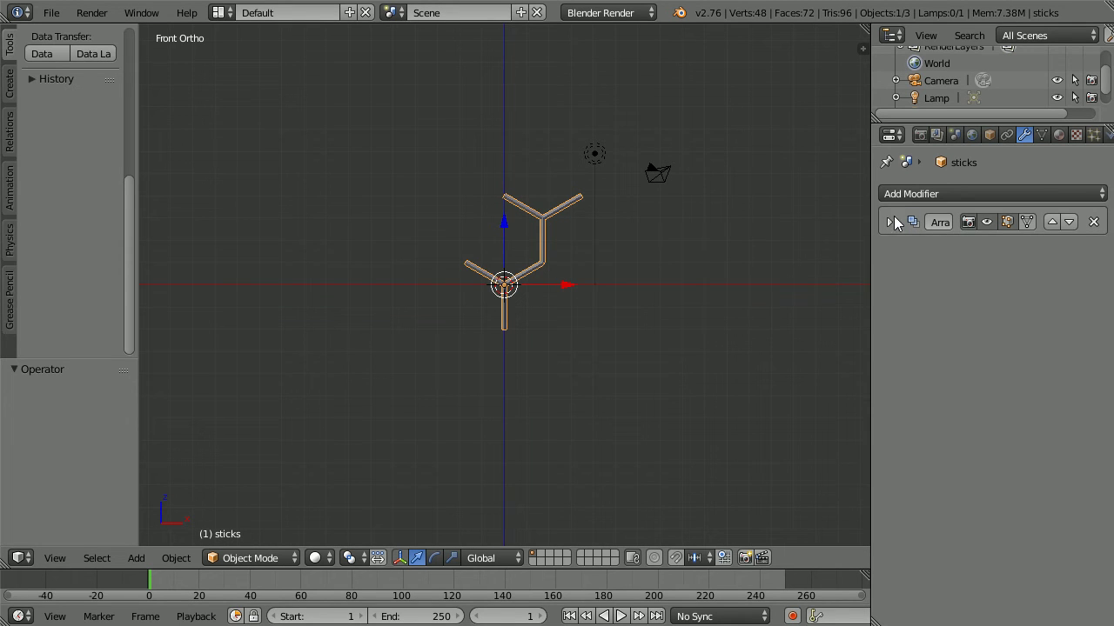
left_click(977, 194)
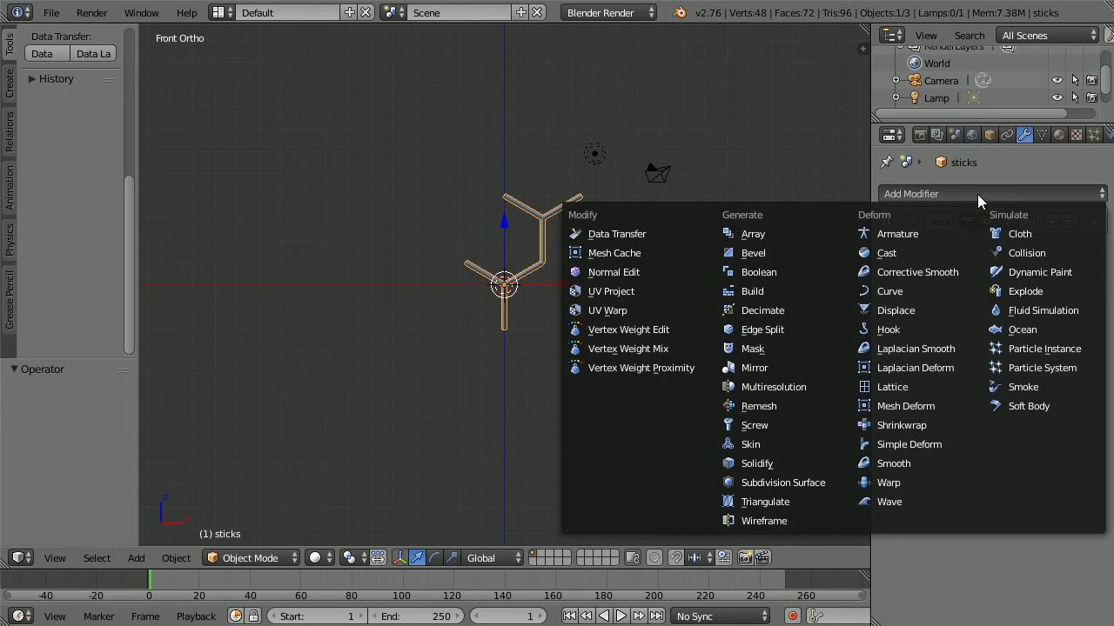
left_click(824, 233)
left_click(1005, 354)
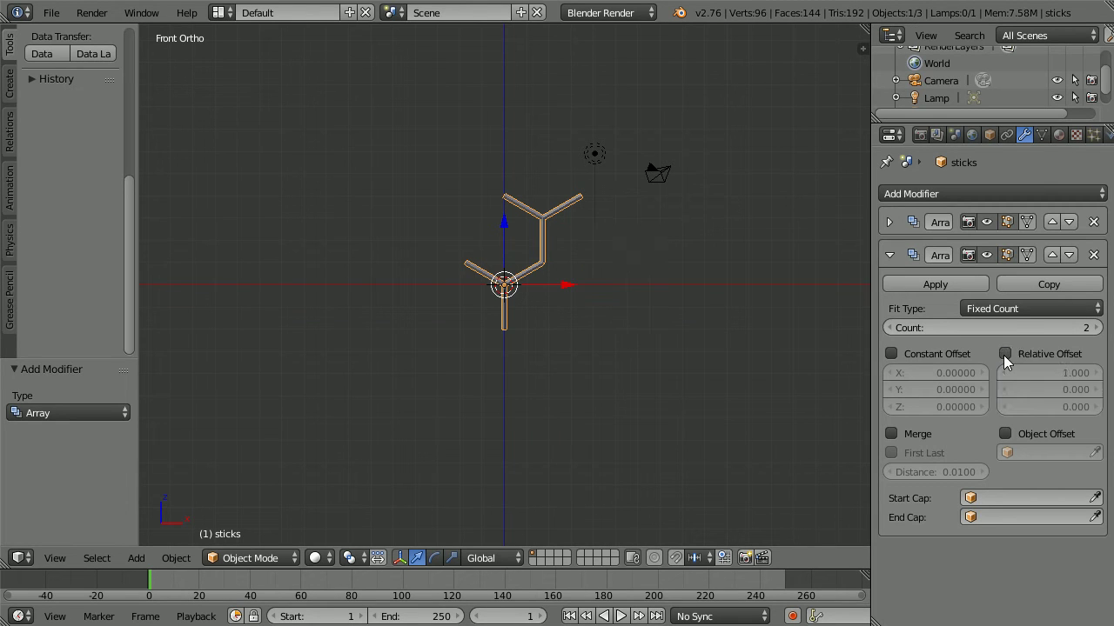
left_click(892, 353)
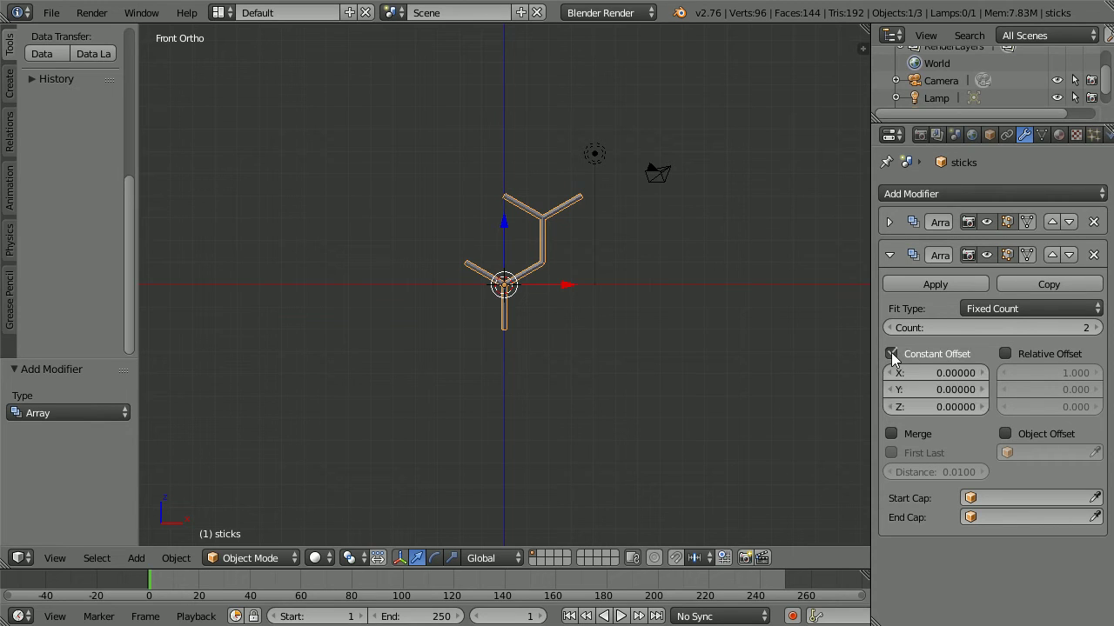
left_click(944, 373)
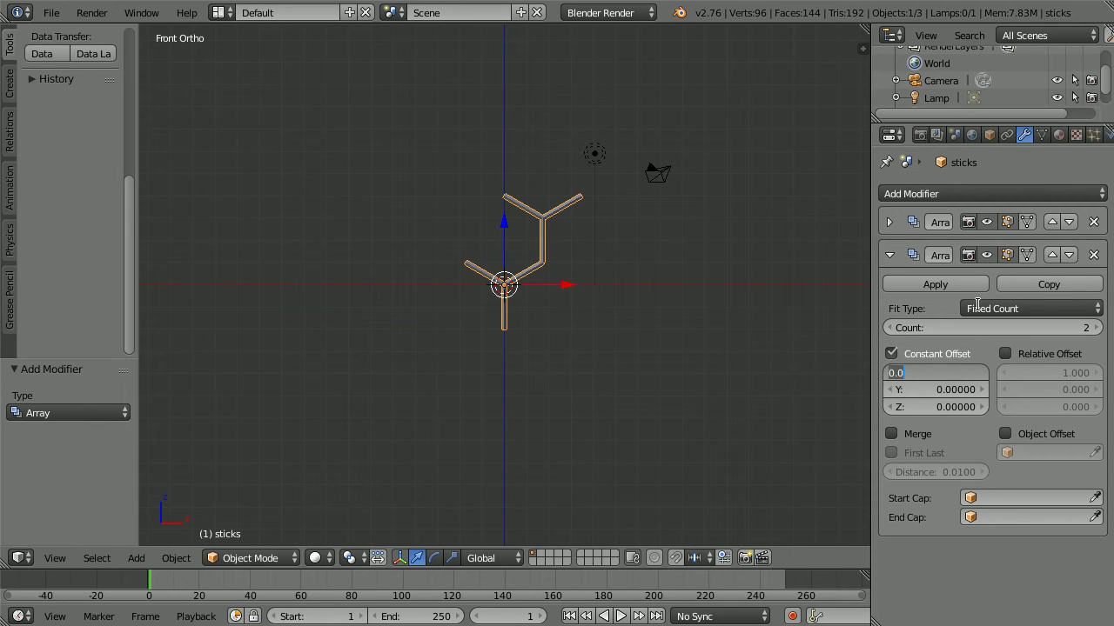
type("3.4641")
key("Return")
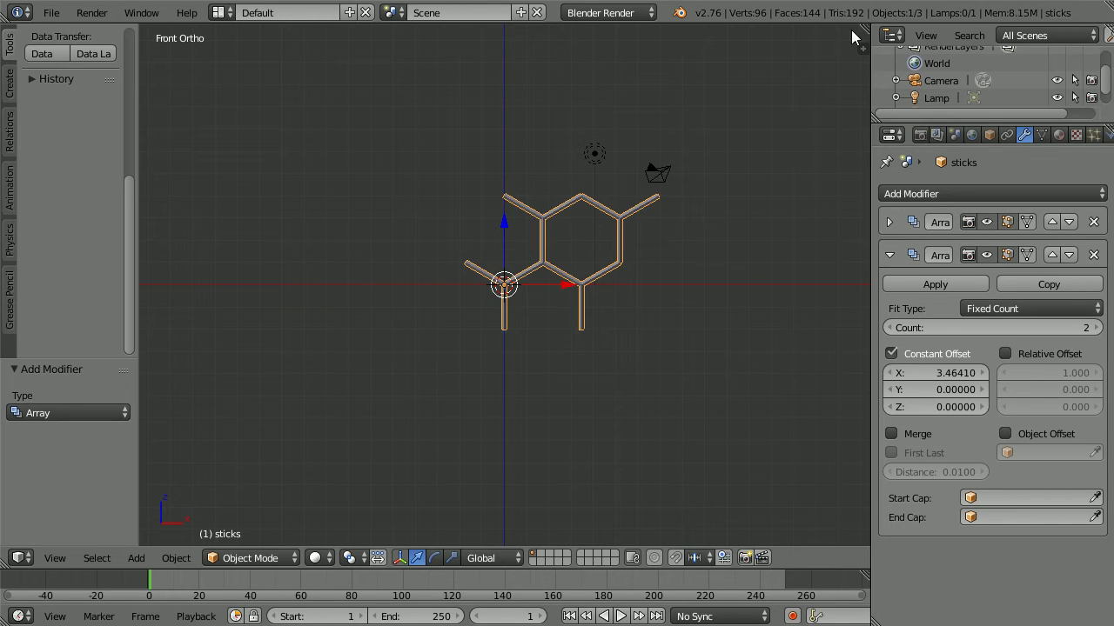
left_click(891, 433)
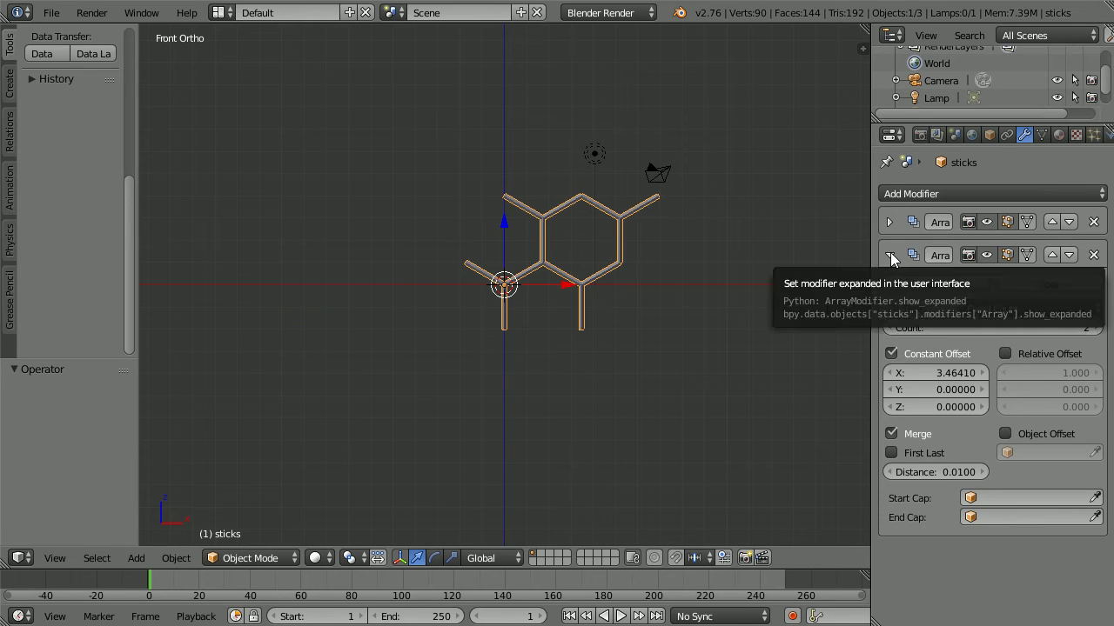
Step: Add a third Array modifier to the sticks with relative offset disabled, a constant Z offset of 6 and Merge enabled
left_click(890, 254)
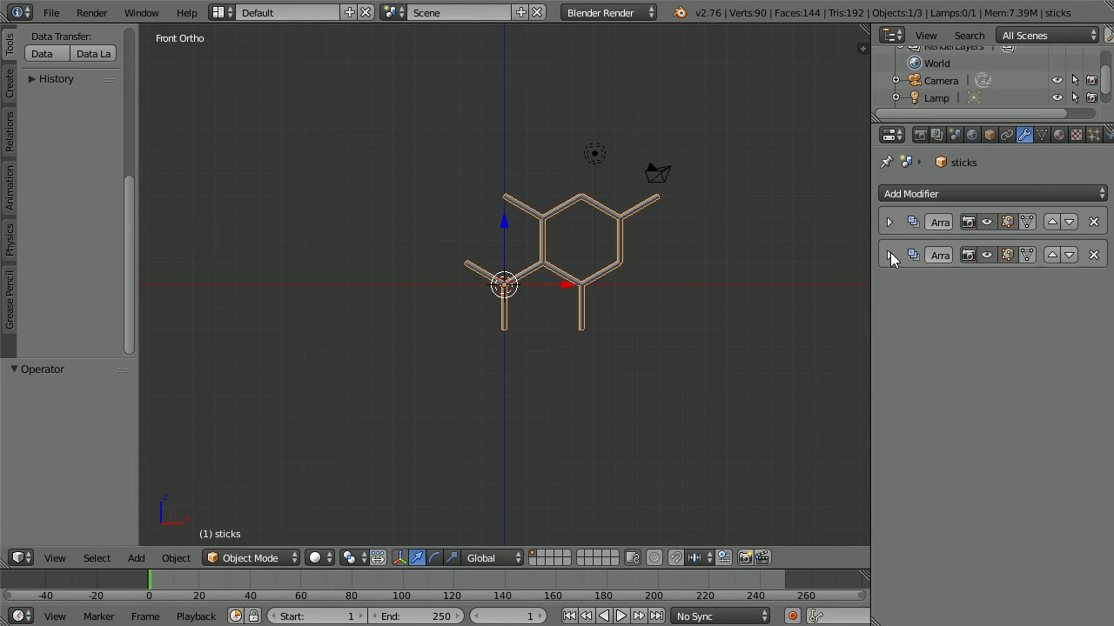
left_click(924, 194)
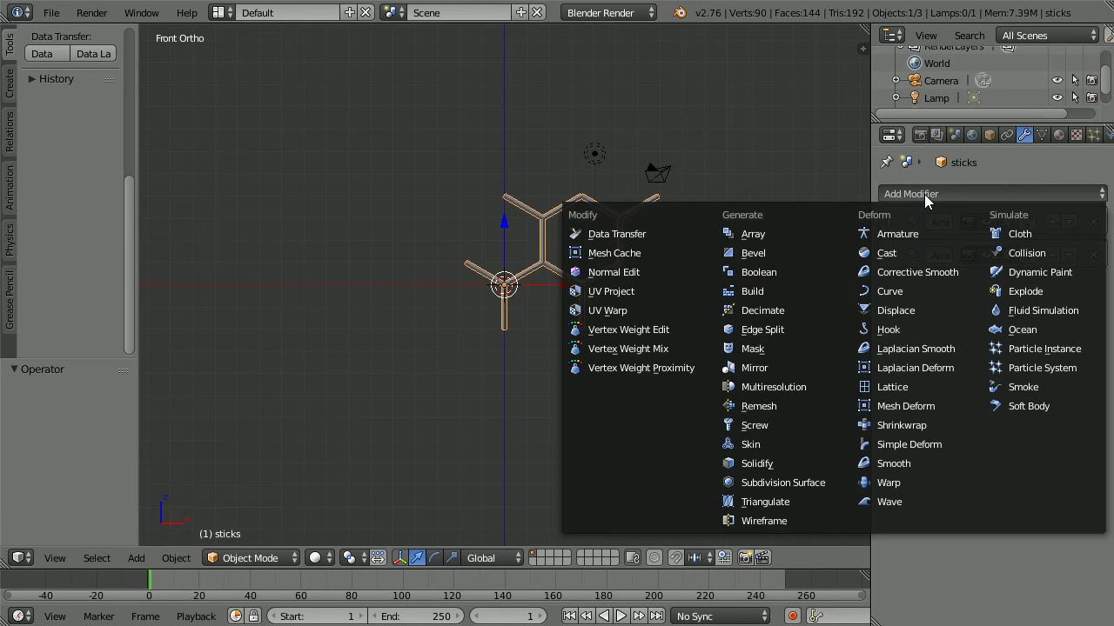
left_click(801, 232)
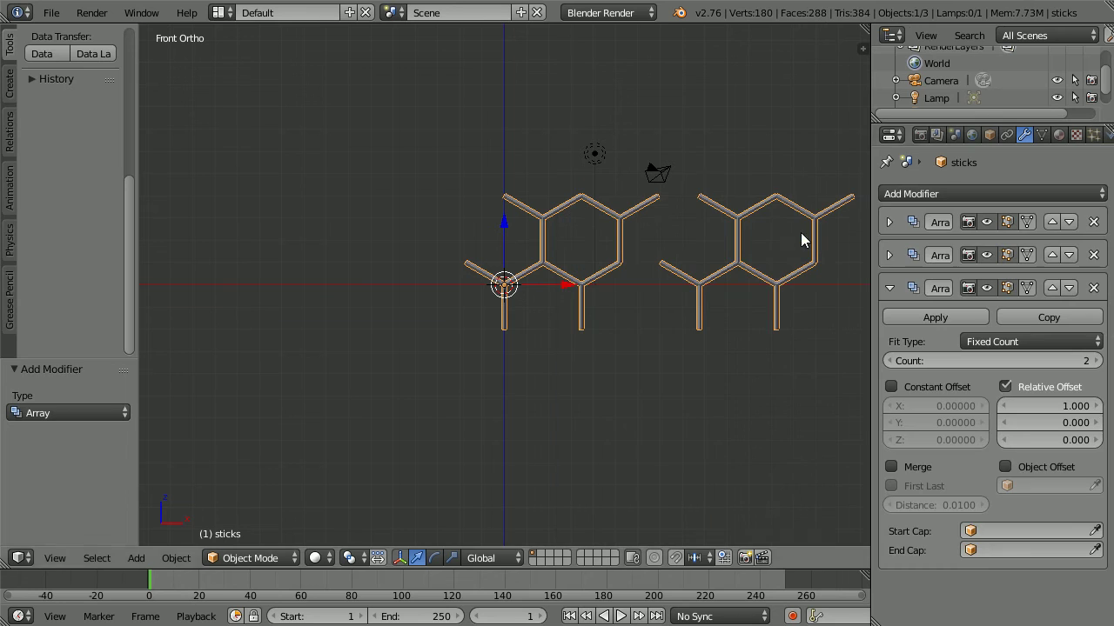
left_click(1003, 387)
left_click(891, 387)
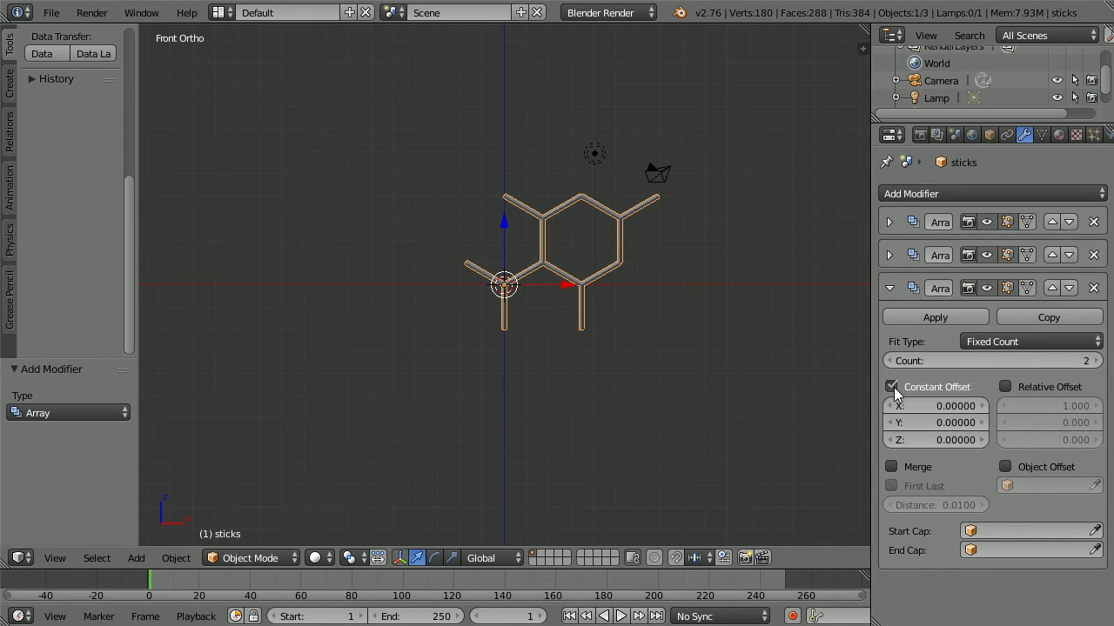
left_click(947, 439)
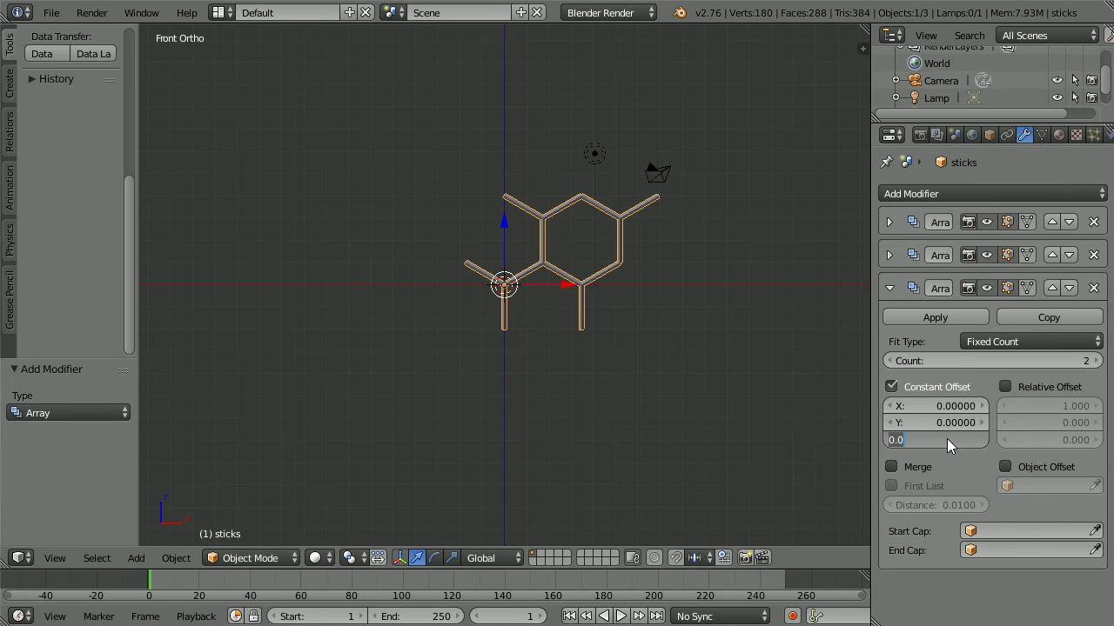
type("6")
key("Return")
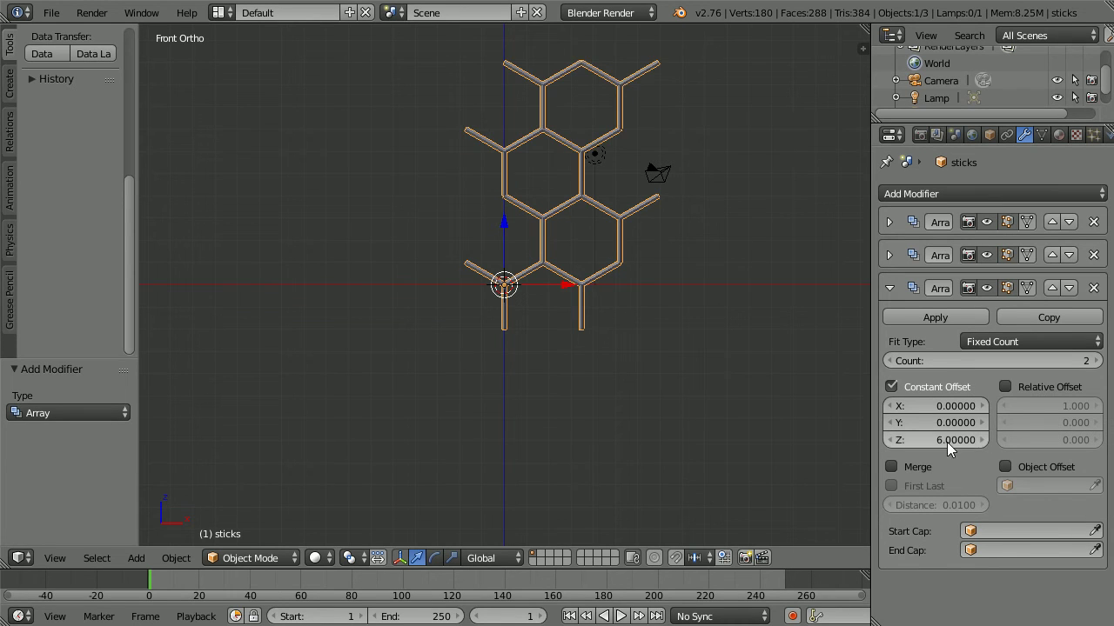
left_click(891, 467)
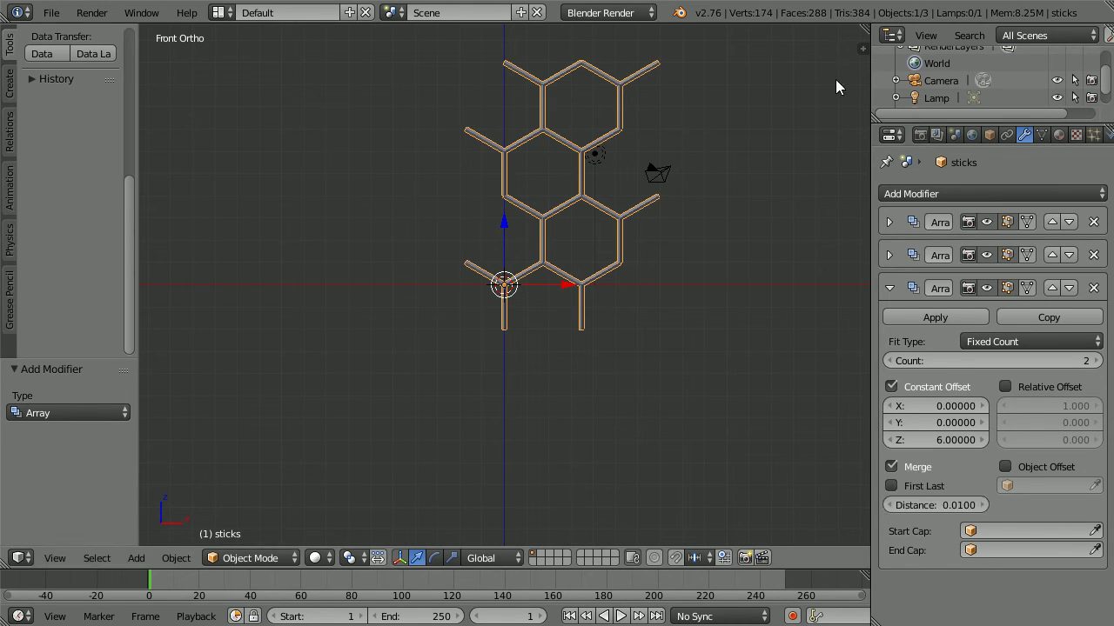
Step: Increase the third array's count to 5
scroll(605, 379, "down", 6)
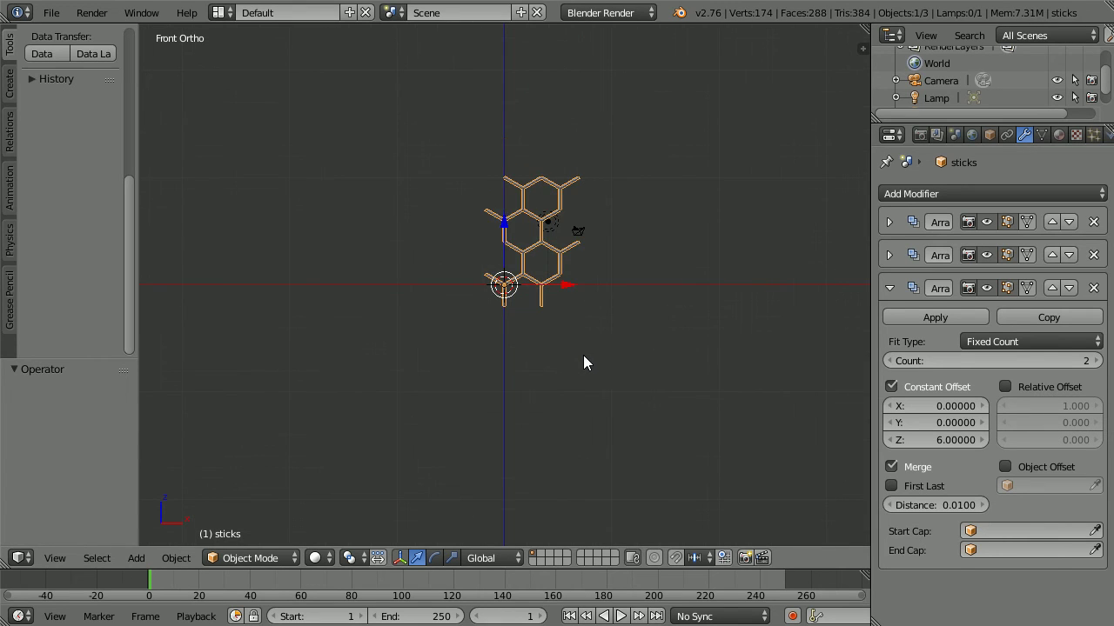
left_click(1097, 361)
left_click(1097, 361)
left_click(1097, 361)
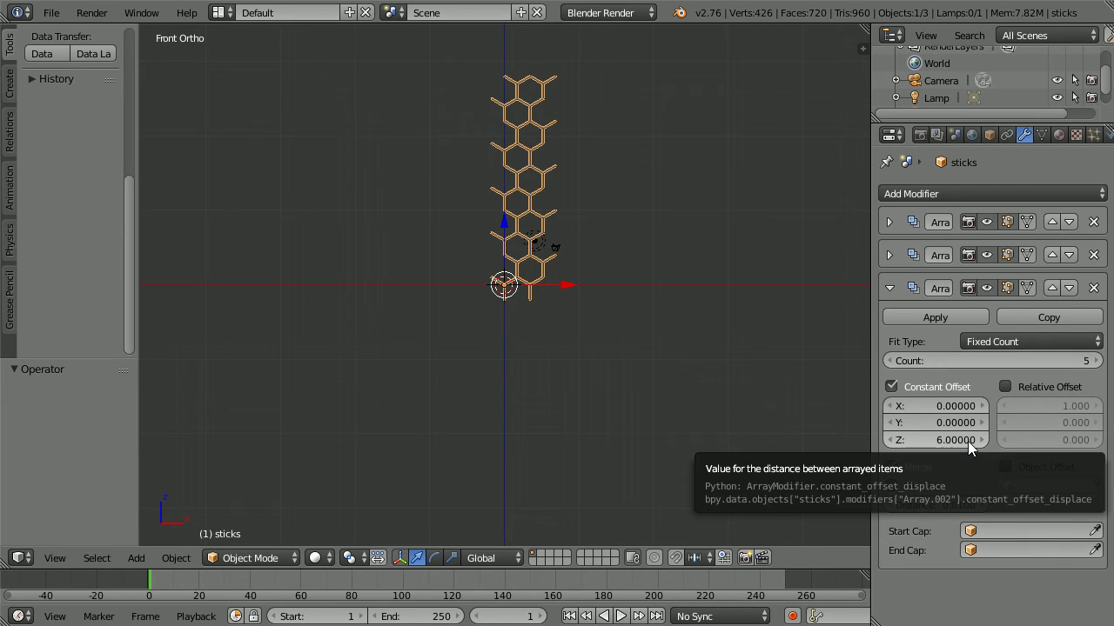
Step: Increase the second array's count to 10
left_click(887, 255)
left_click(1084, 330)
left_click(1085, 330)
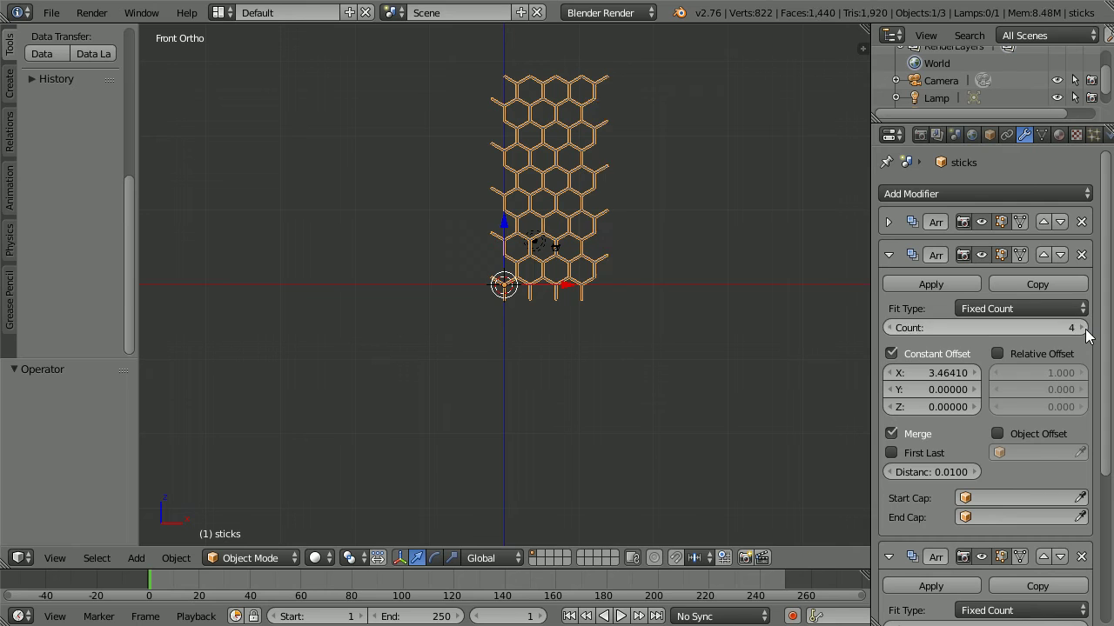
left_click(1085, 329)
left_click(1085, 330)
left_click(1085, 330)
left_click(1085, 330)
left_click(1085, 330)
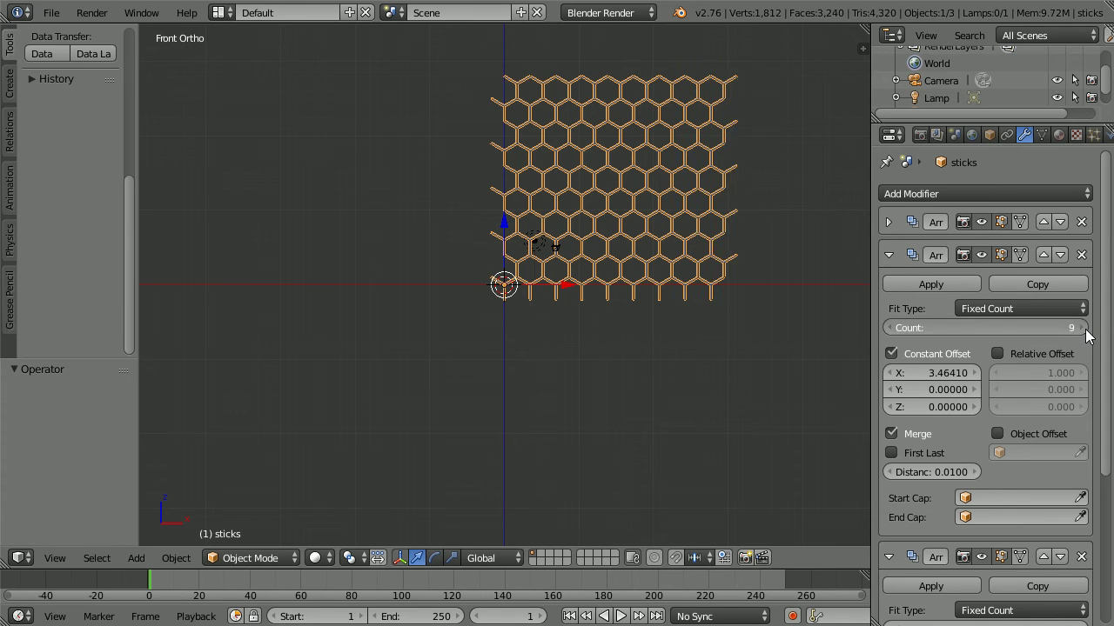
left_click(1085, 330)
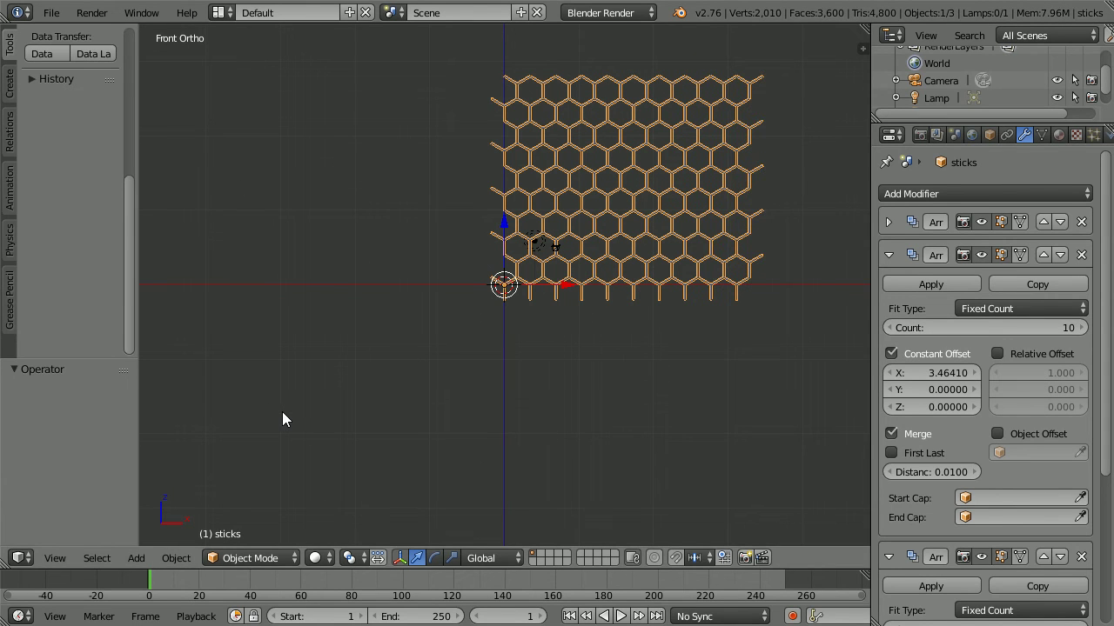
Step: Add a UV sphere with 6 segments at the central joint of the first stick piece
scroll(282, 418, "up", 12)
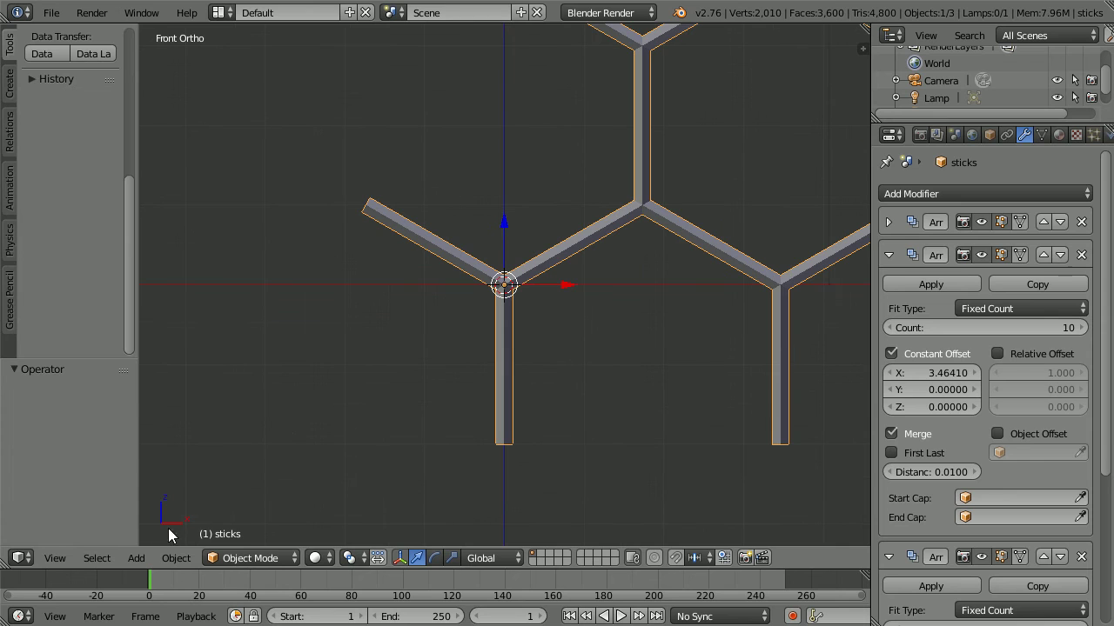
left_click(136, 558)
mouse_move(161, 534)
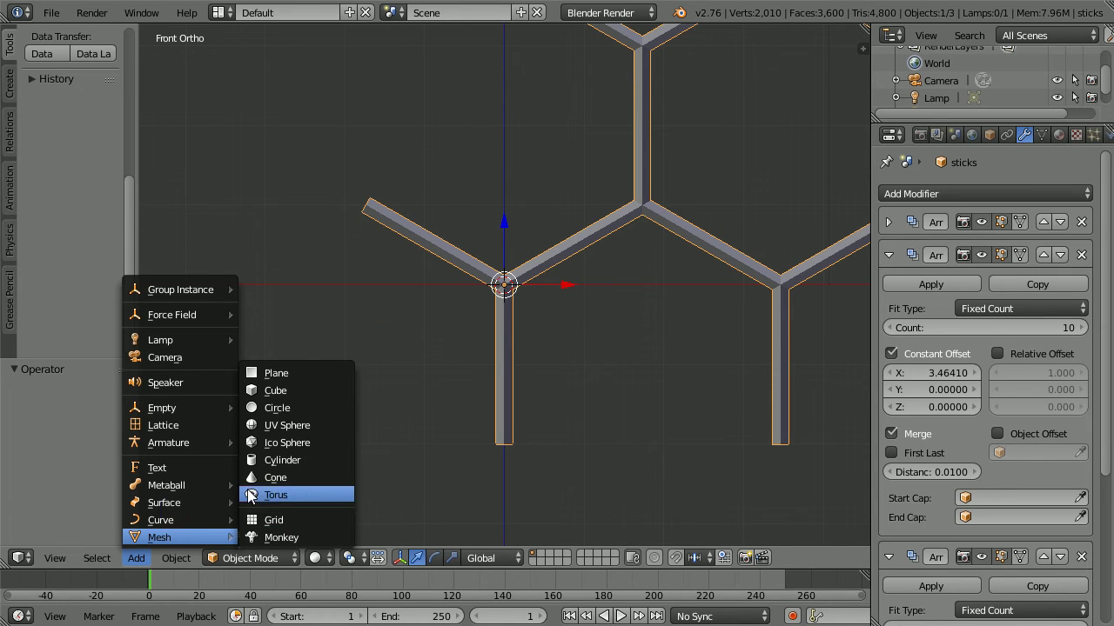
left_click(311, 424)
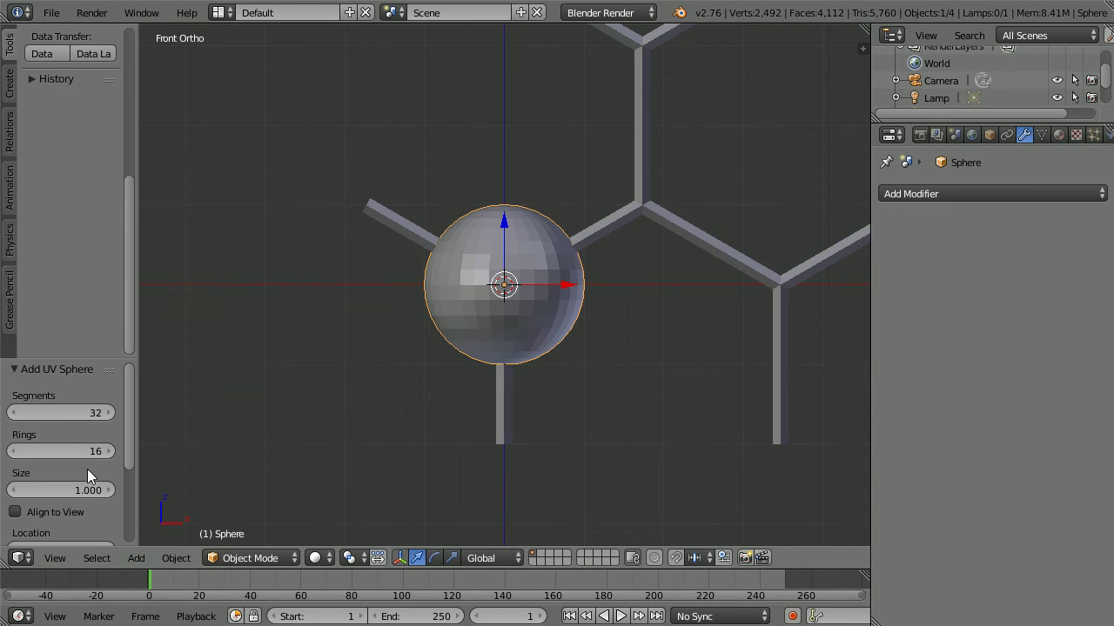
left_click(73, 413)
type("6")
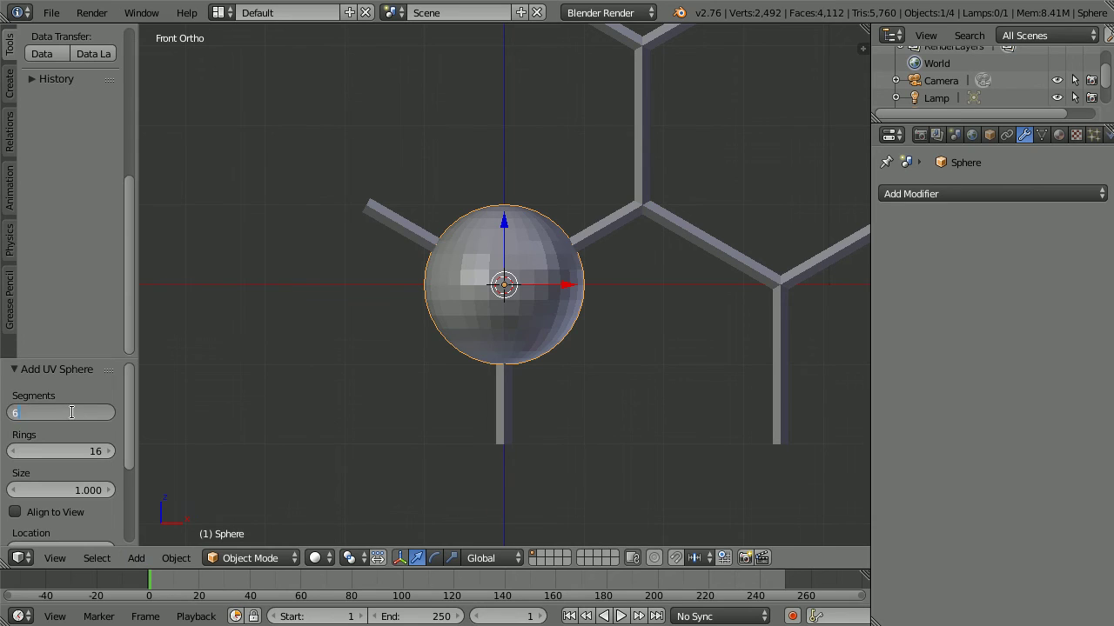
key("Return")
Step: Set the new sphere's rings to 6 and its size to 0.5
left_click(77, 453)
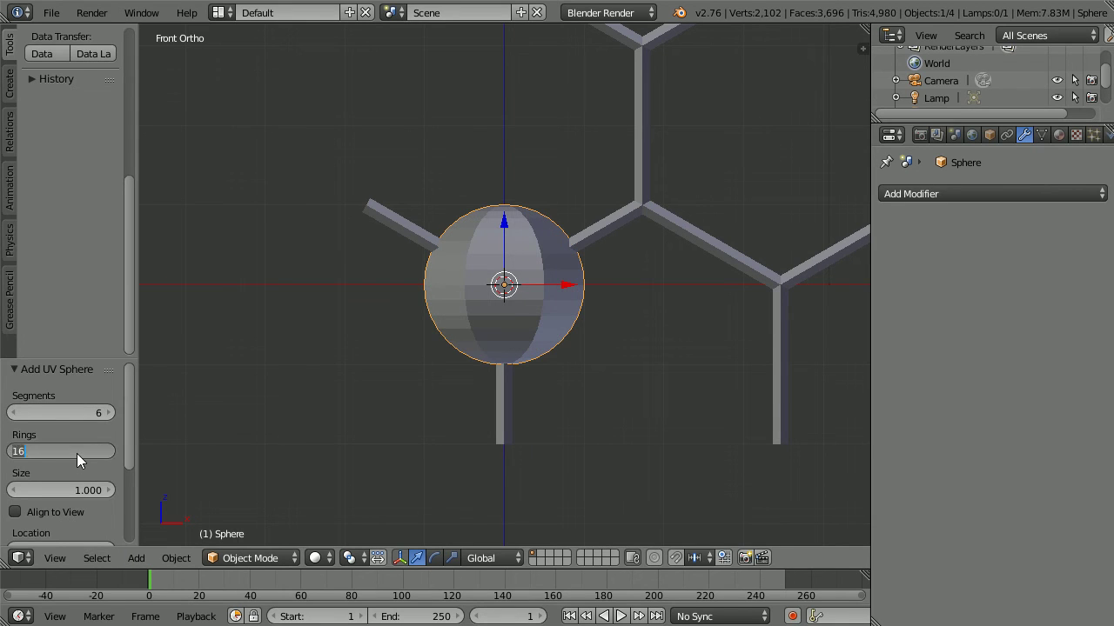
type("6")
key("Return")
left_click(78, 490)
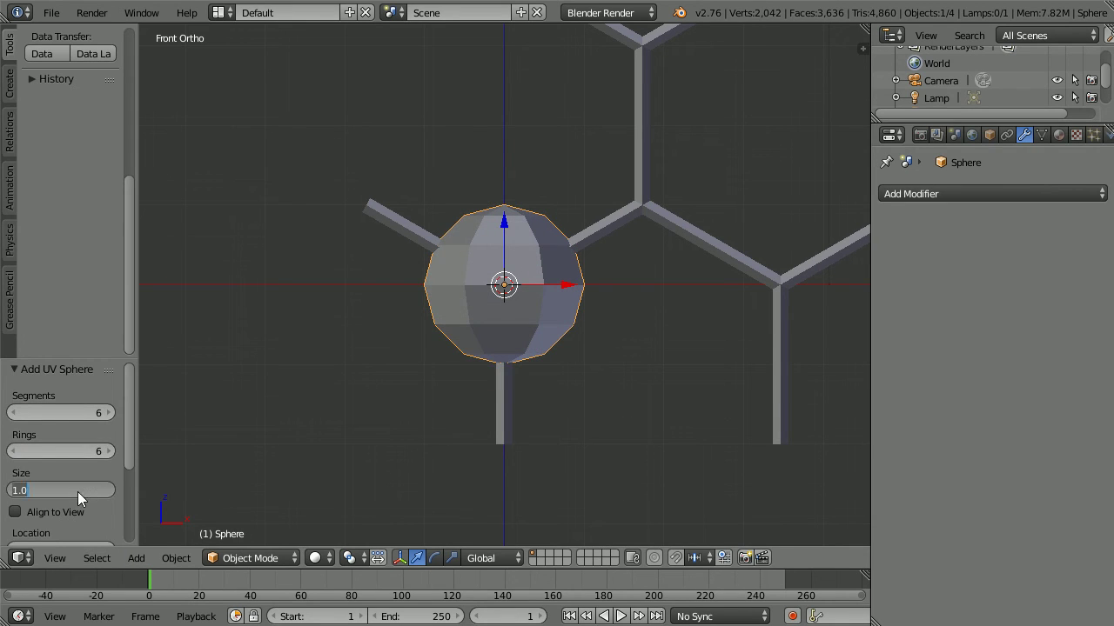
type(".5")
key("Return")
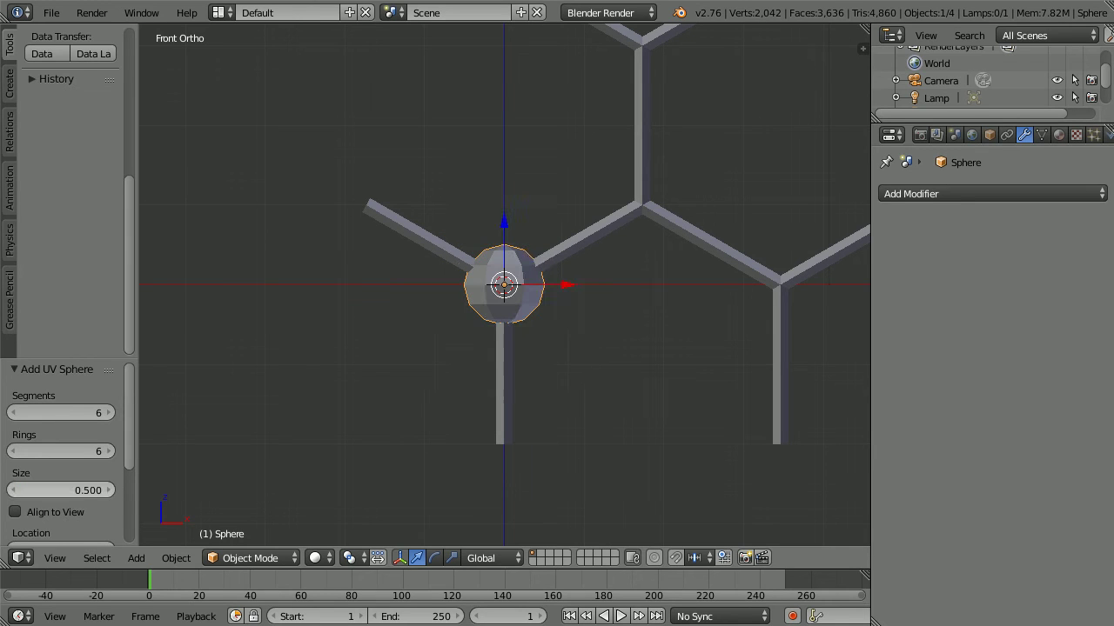
Step: Apply smooth shading to the sphere and duplicate it in place
left_click_drag(131, 228, 137, 56)
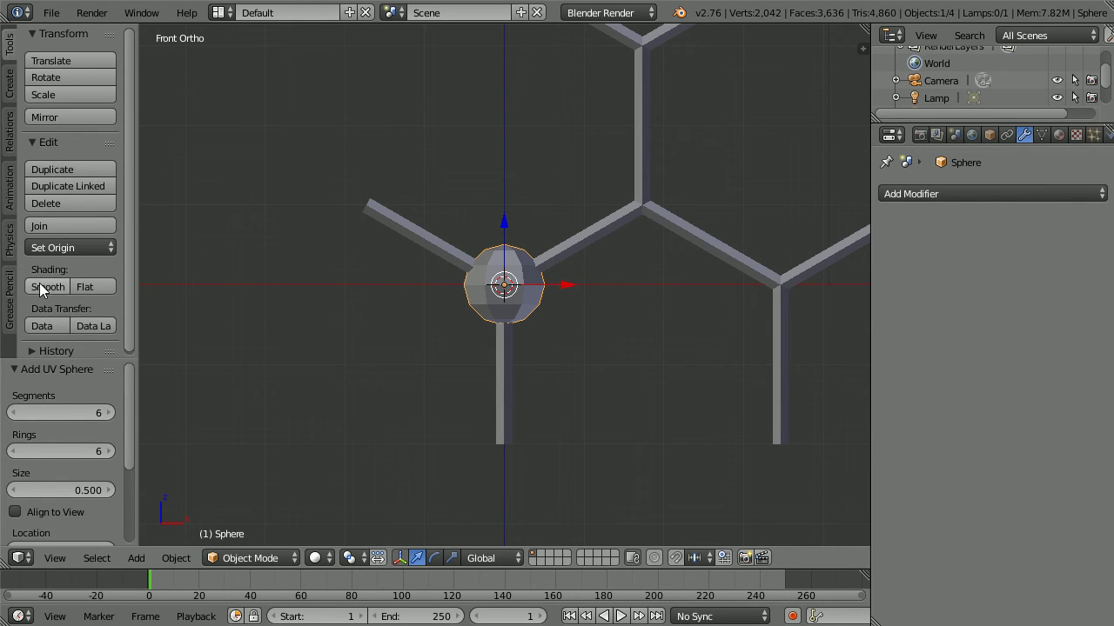
left_click(63, 286)
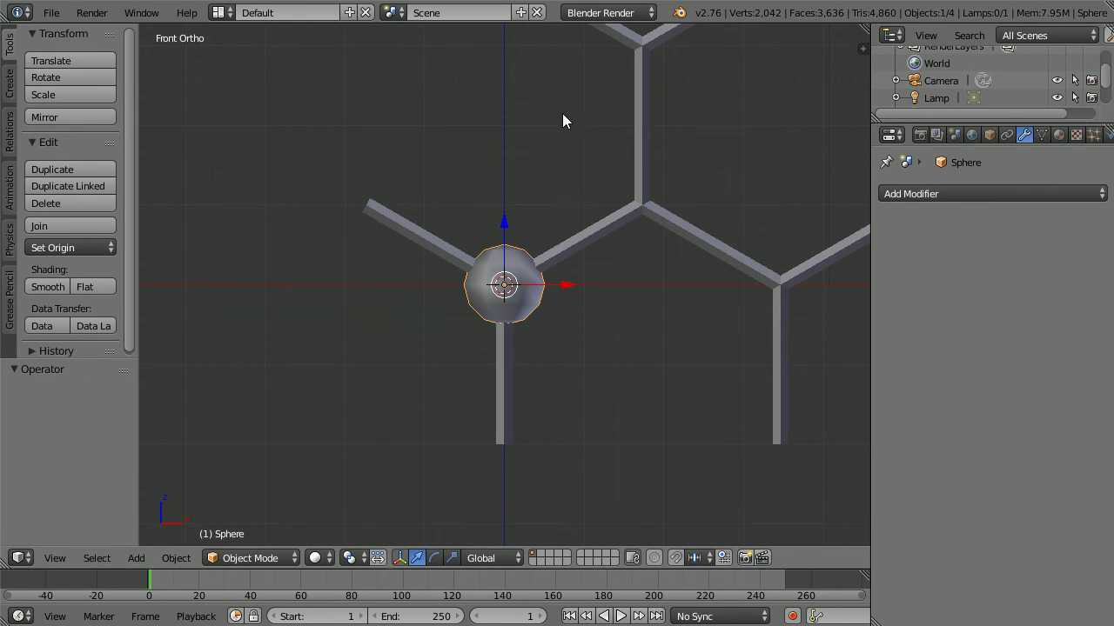
key("shift+d")
key("Escape")
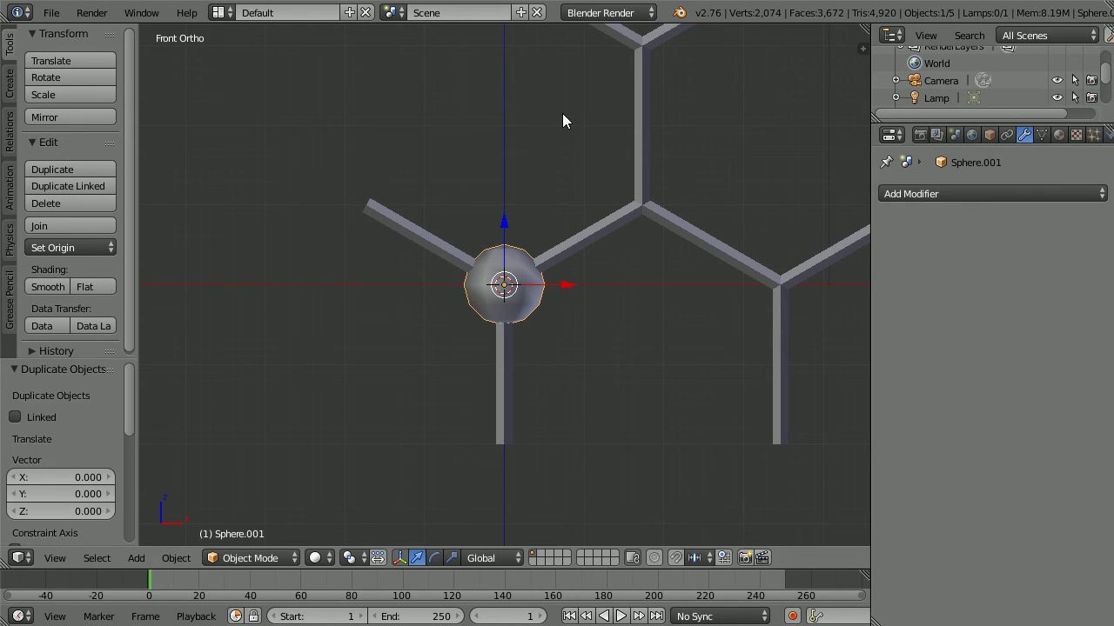
Step: Set the duplicated sphere's Z location to 1
left_click(990, 136)
left_click(908, 299)
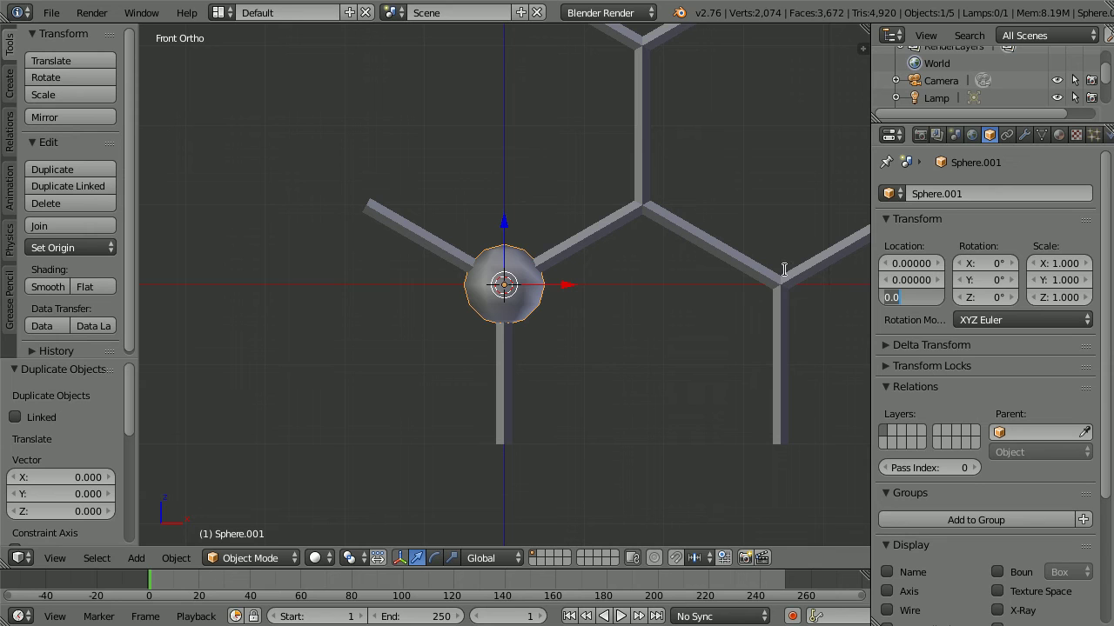
type("1")
key("Return")
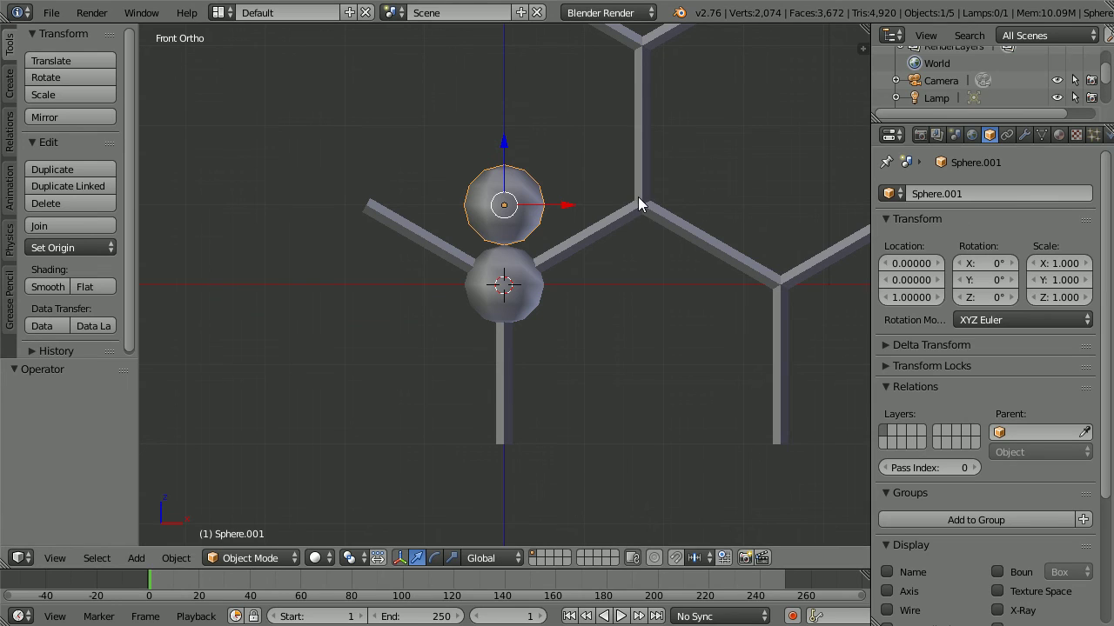
Step: Set the duplicated sphere's X location to 1.73205 and join it with the original sphere into one object
left_click(900, 262)
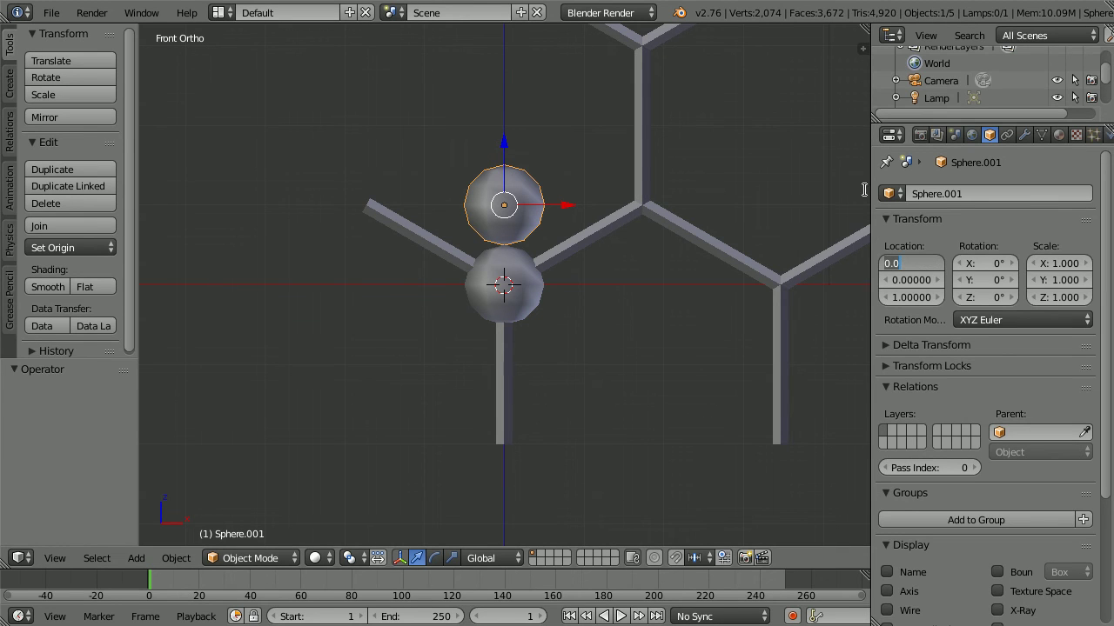
type("1.73205")
key("Return")
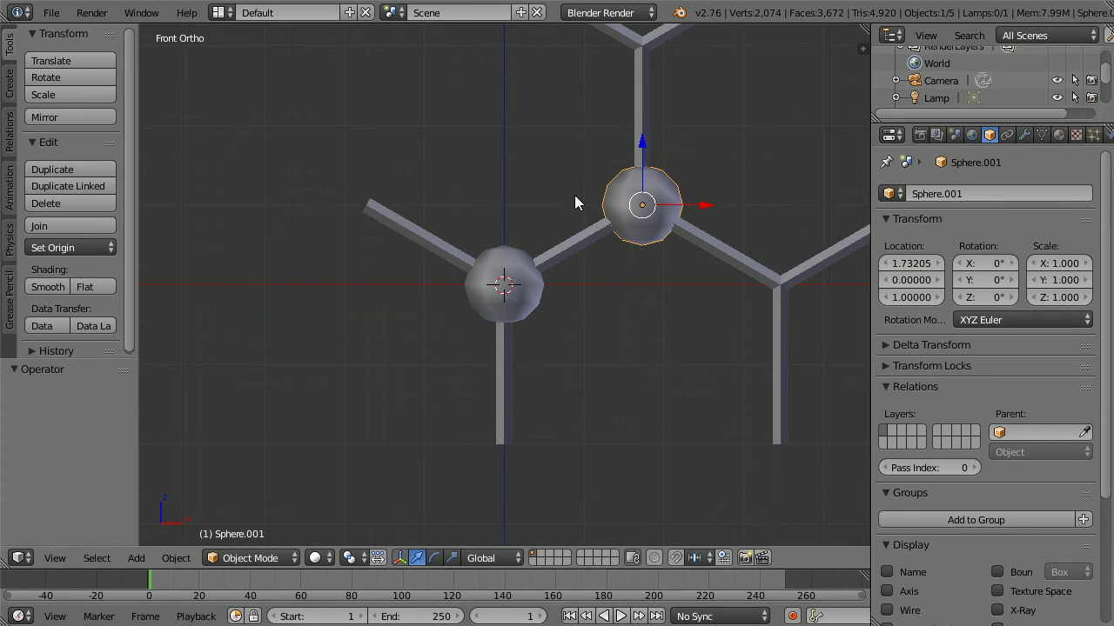
right_click(523, 283, "shift")
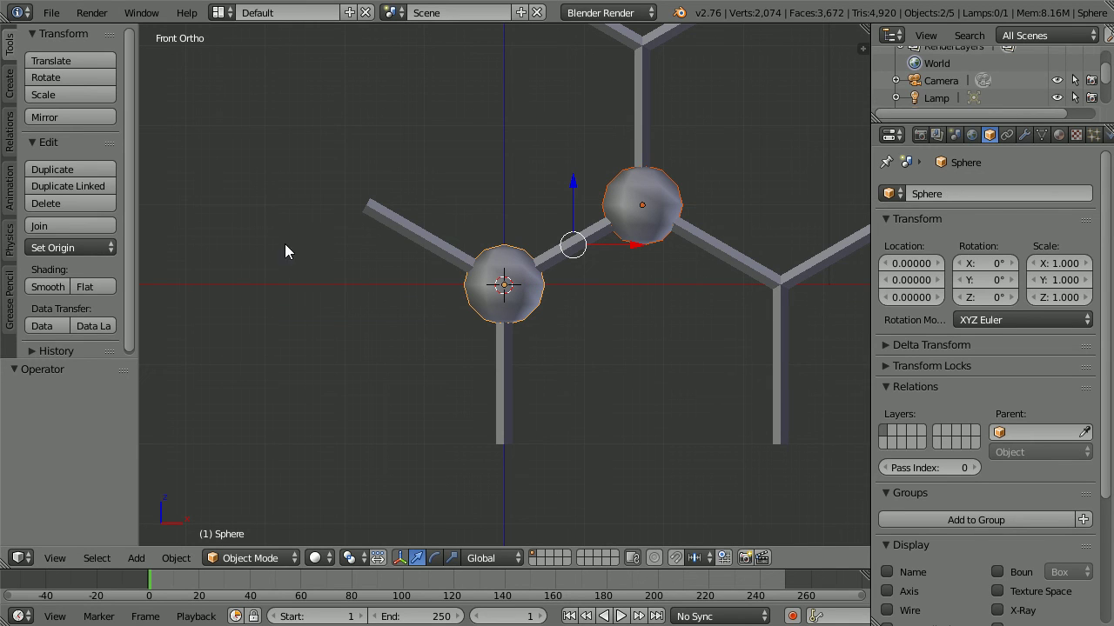
left_click(97, 224)
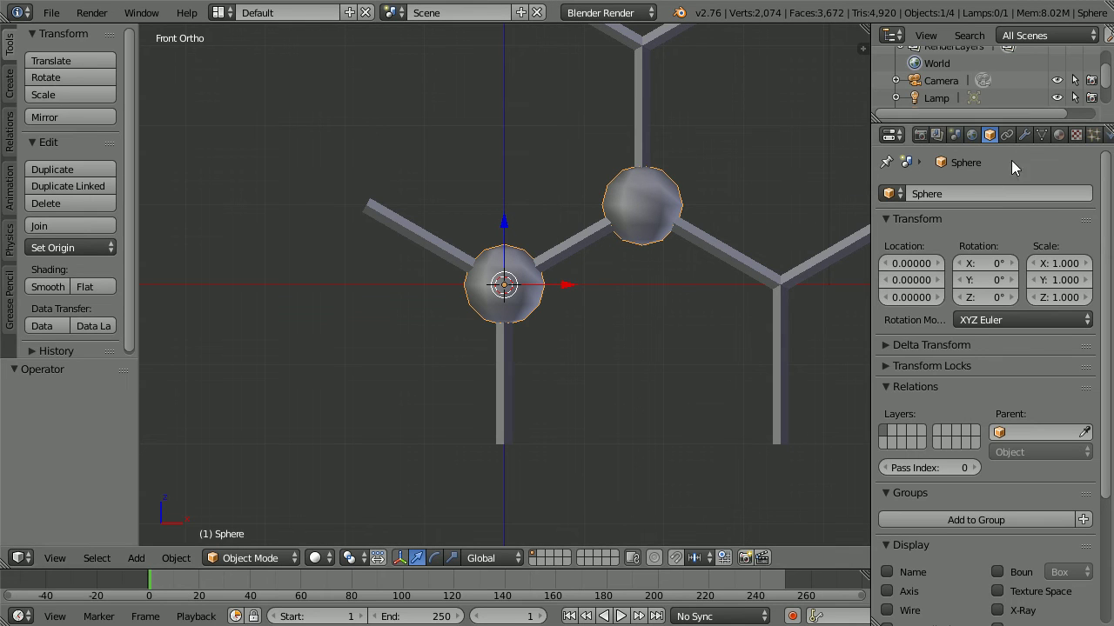
Step: Link the Array modifiers of the sticks object to the joined spheres
left_click(1024, 134)
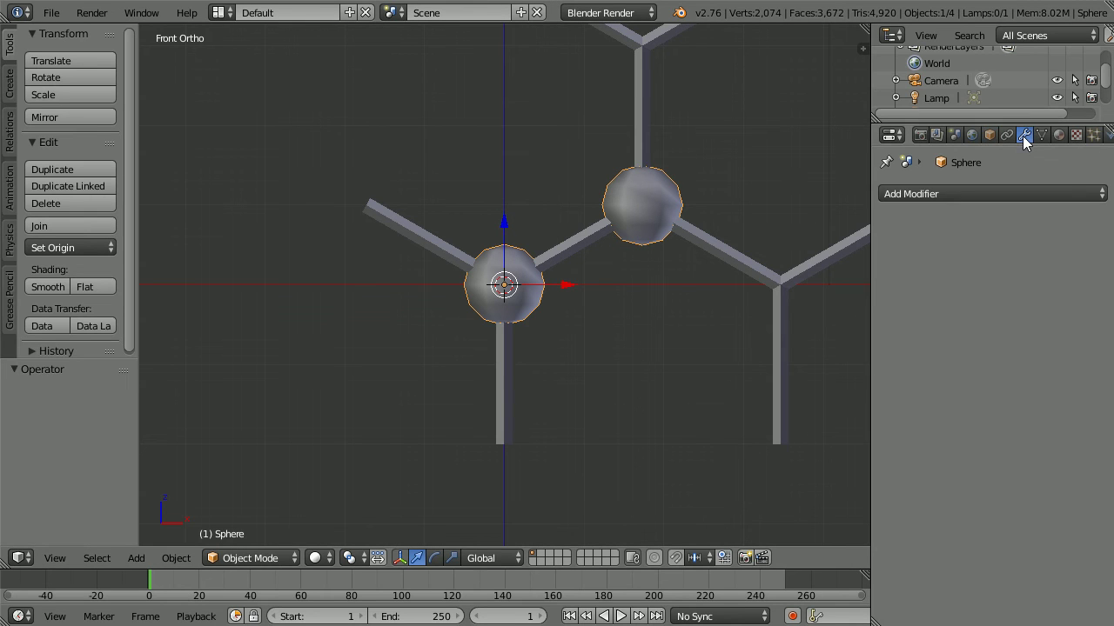
right_click(573, 241)
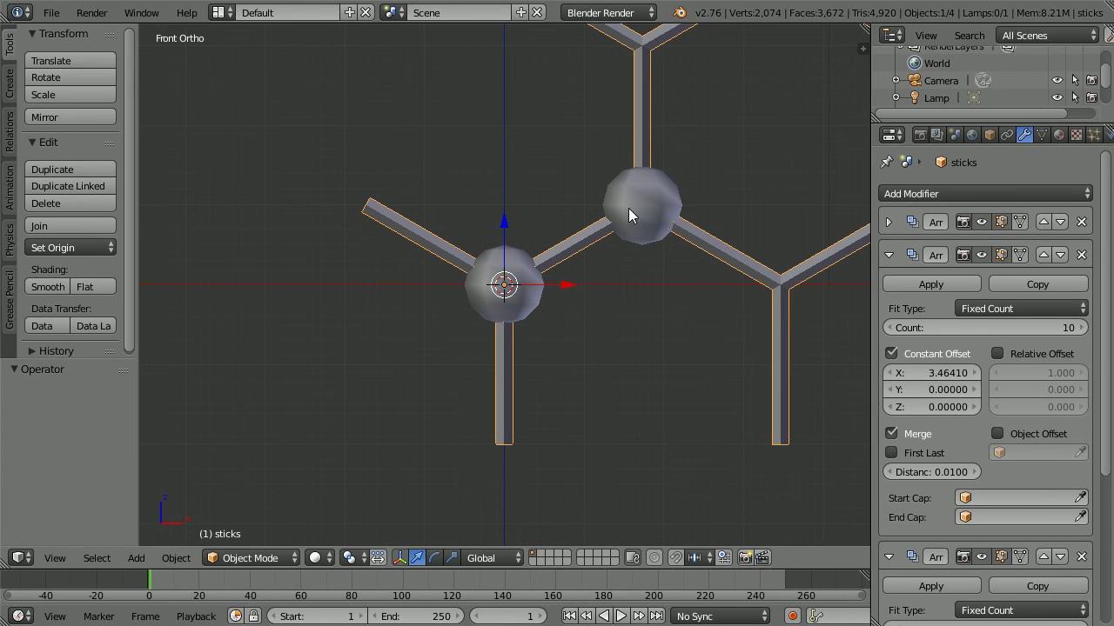
right_click(477, 303)
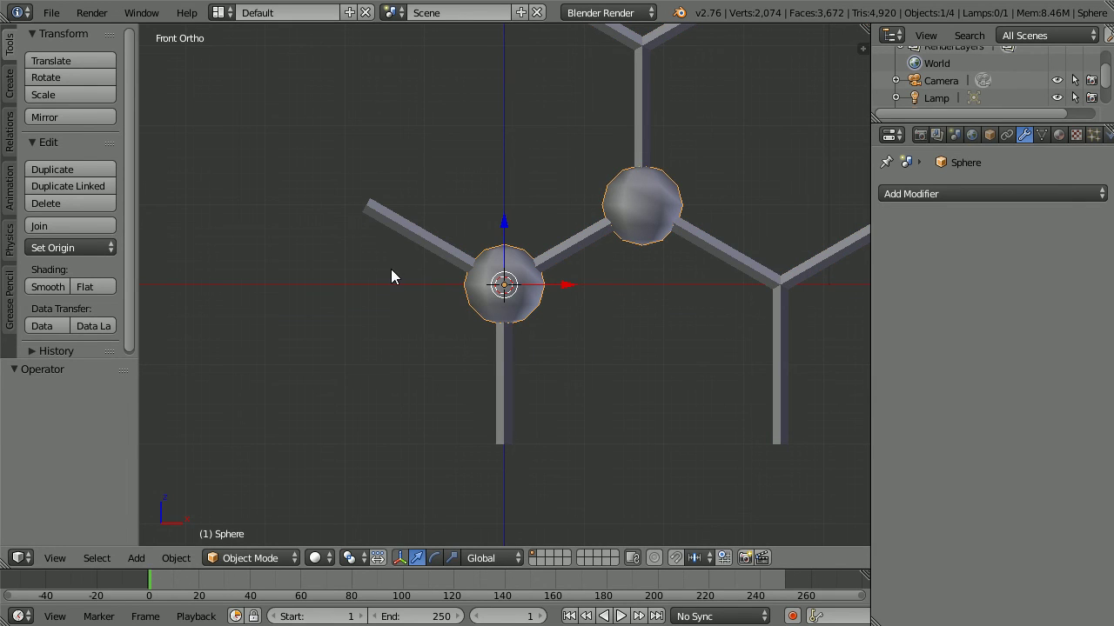
right_click(402, 230, "shift")
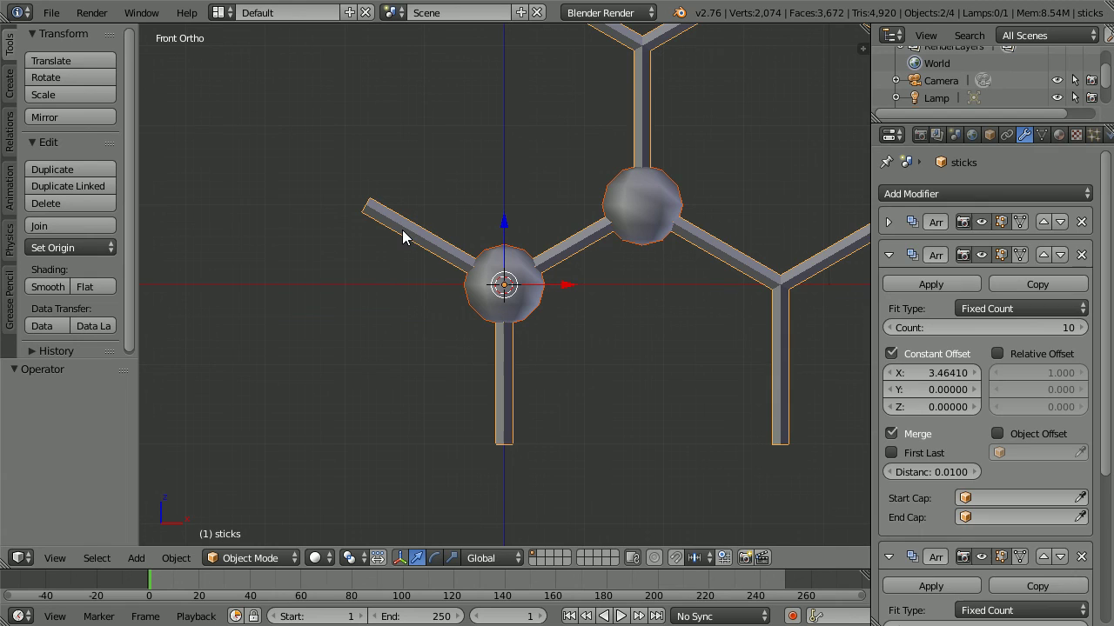
left_click(174, 558)
mouse_move(187, 292)
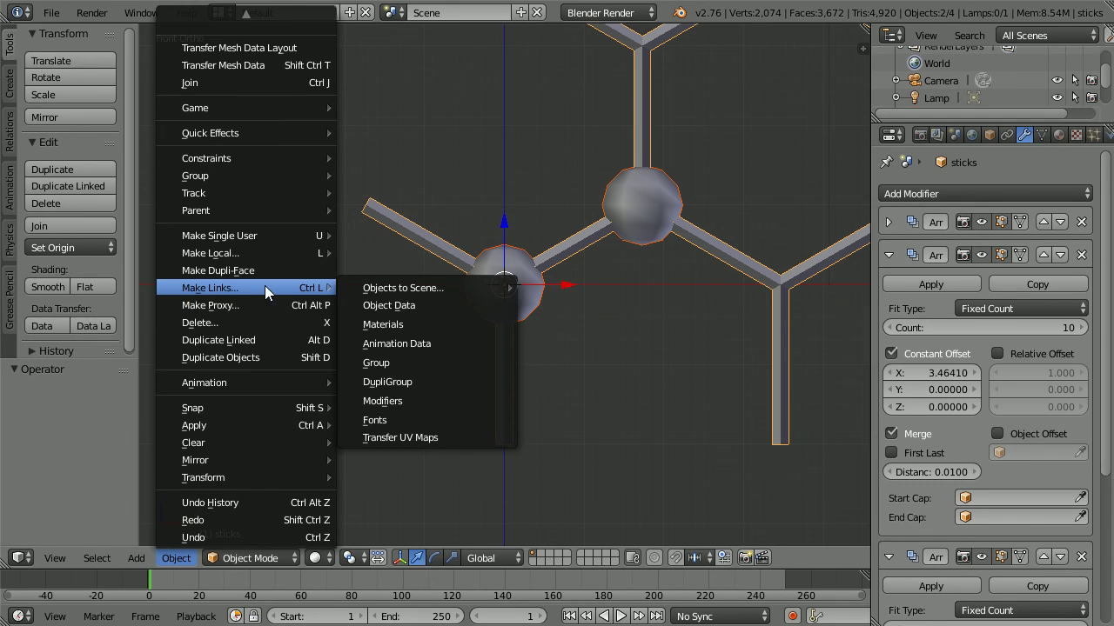
left_click(450, 401)
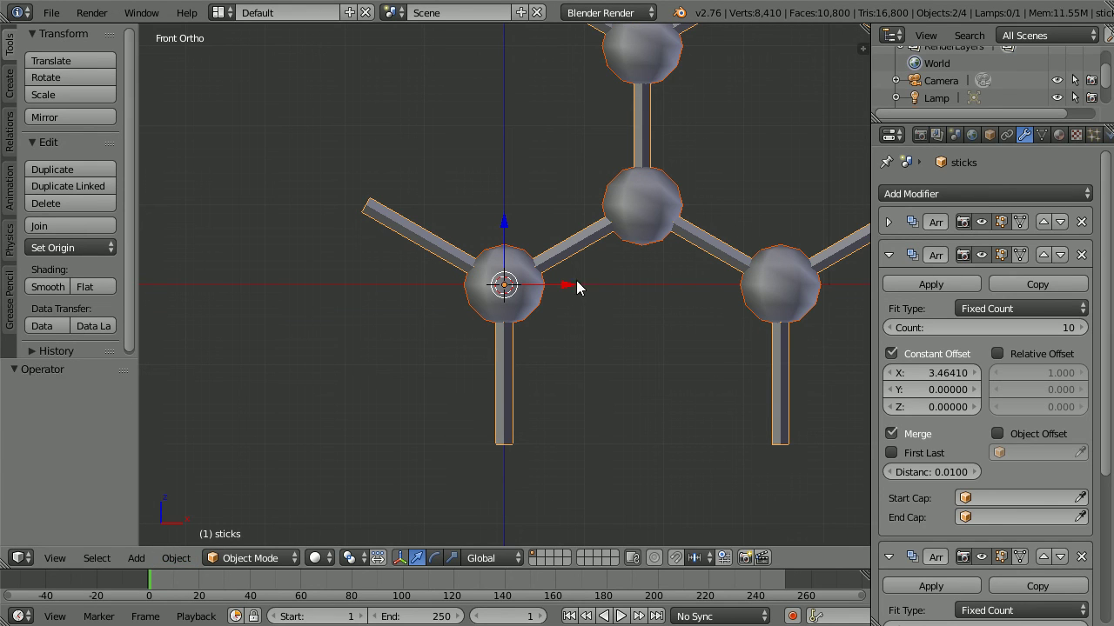
Step: Create a new material named carbon on the spheres object
right_click(533, 306)
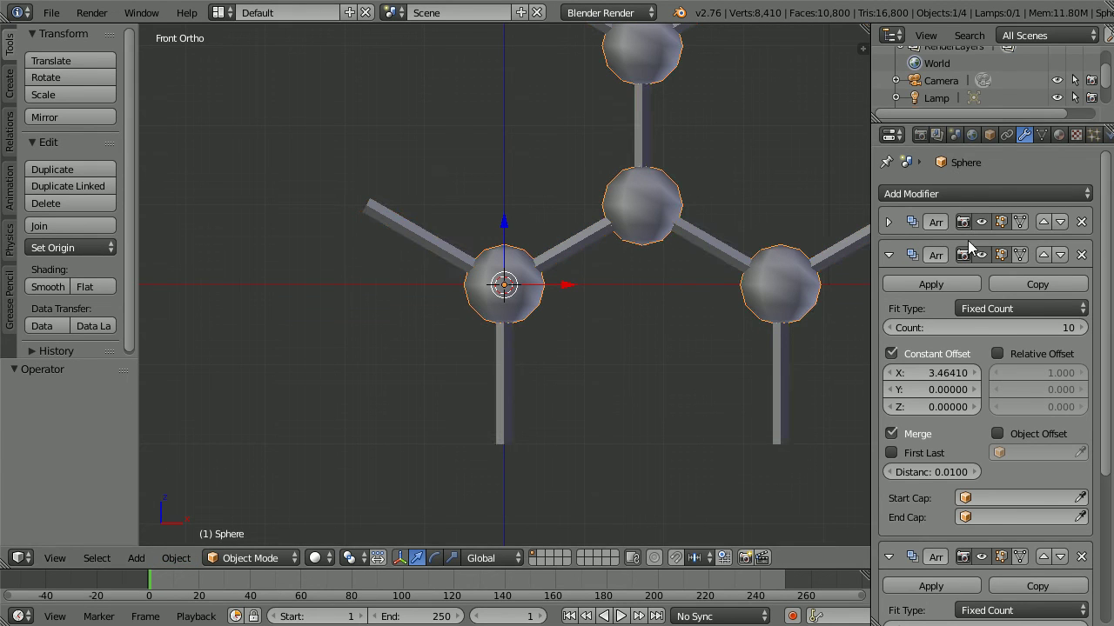
left_click(1061, 136)
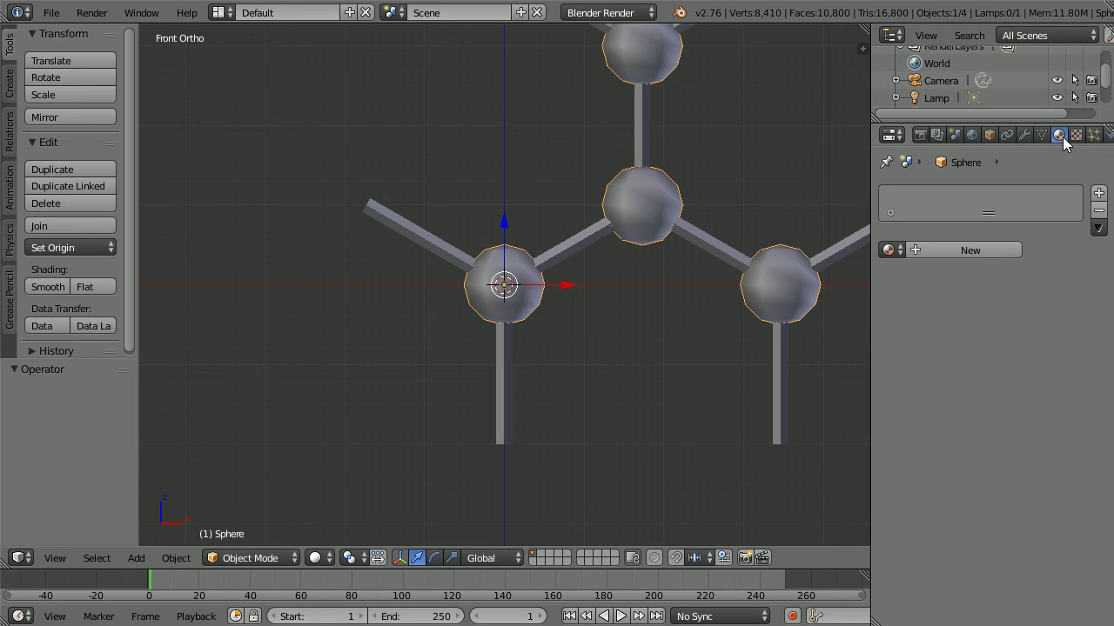
left_click(960, 250)
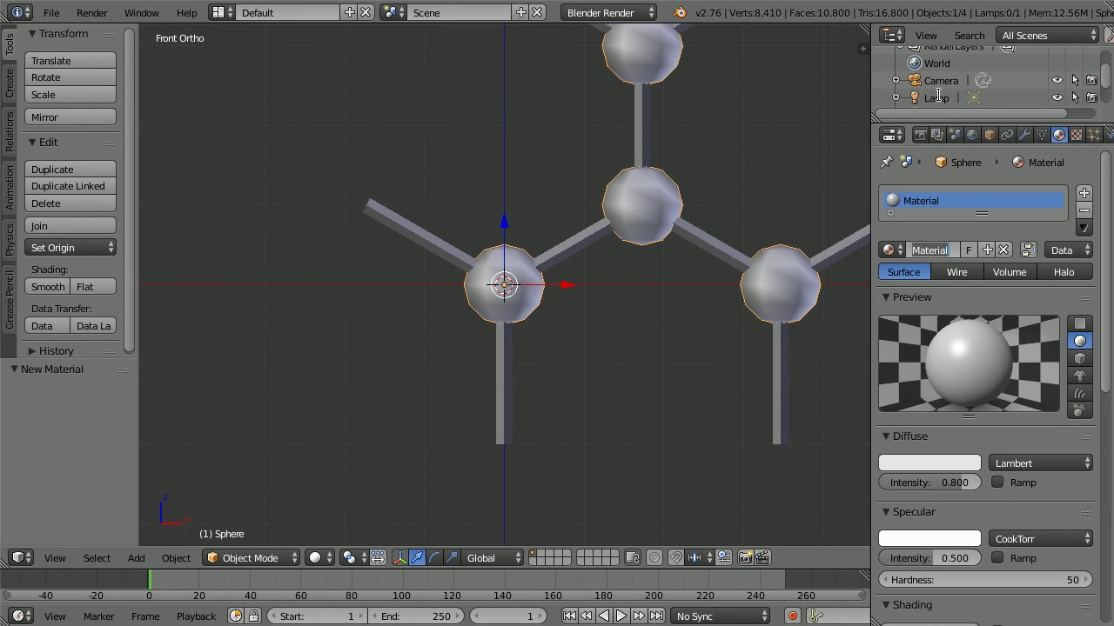
type("carbon")
key("Return")
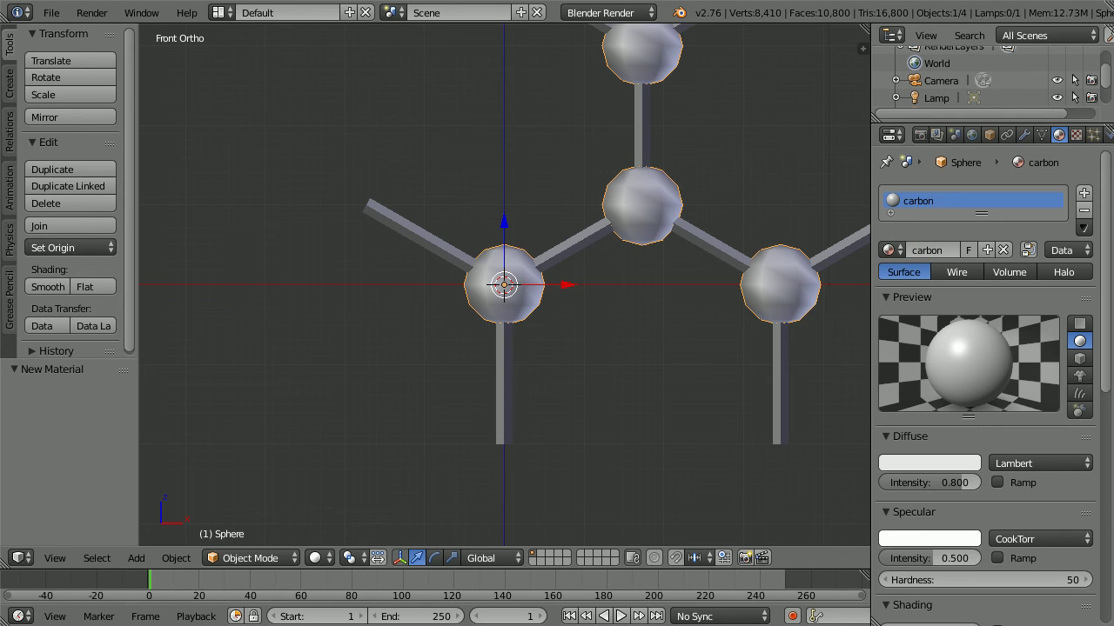
Step: Set the carbon material's diffuse color to R 0.02, G 0.02 and B 0.02
left_click(911, 463)
left_click(876, 403)
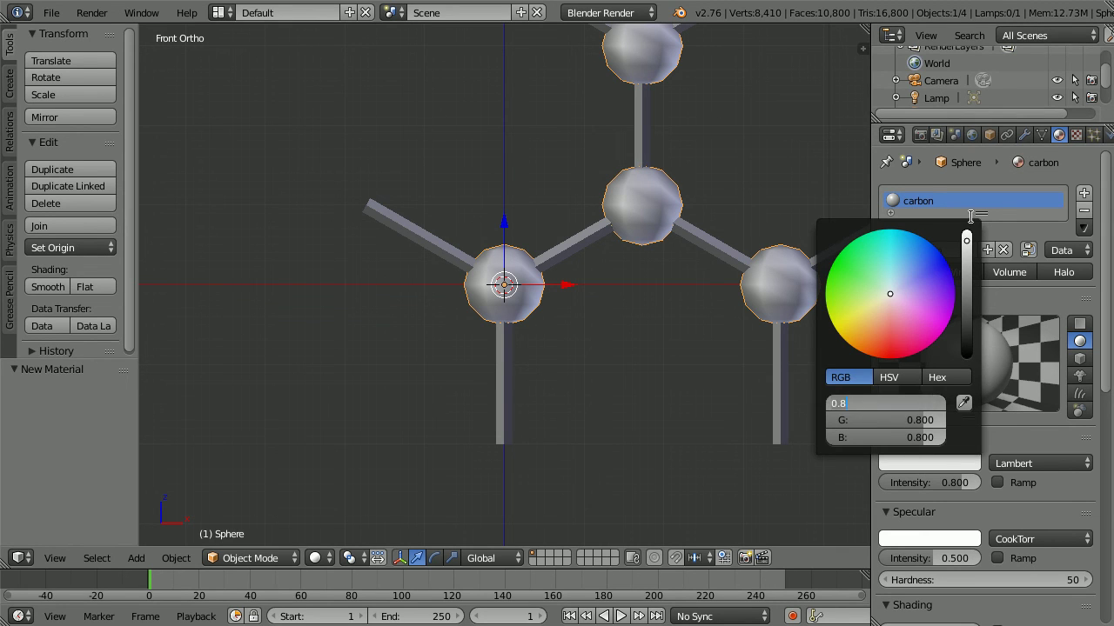
type(".02")
key("Tab")
type(".02")
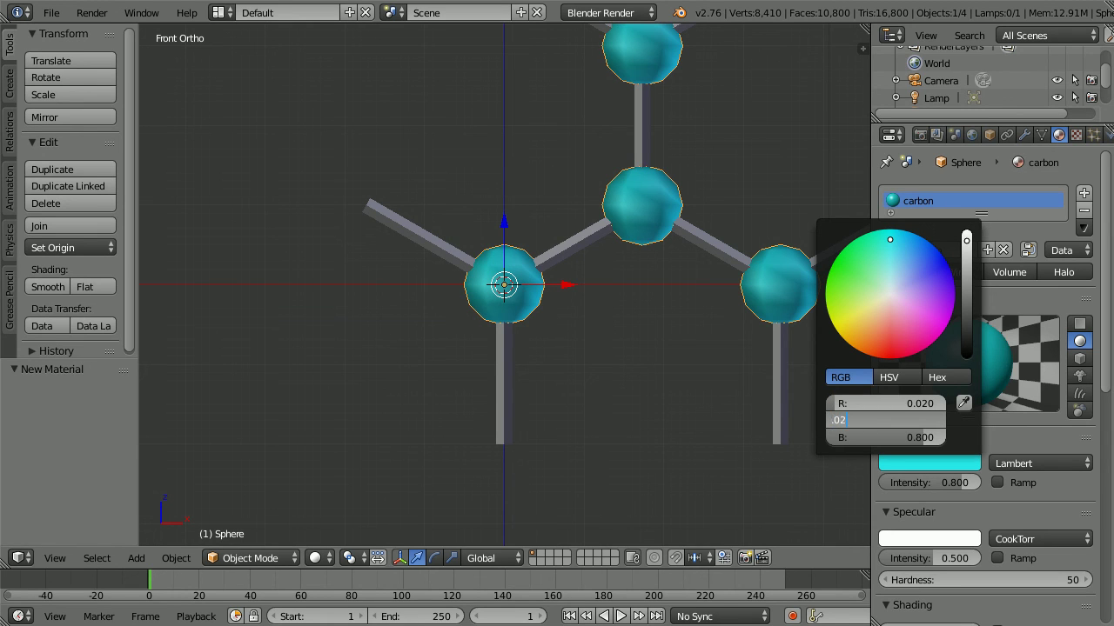
key("Tab")
type(".02")
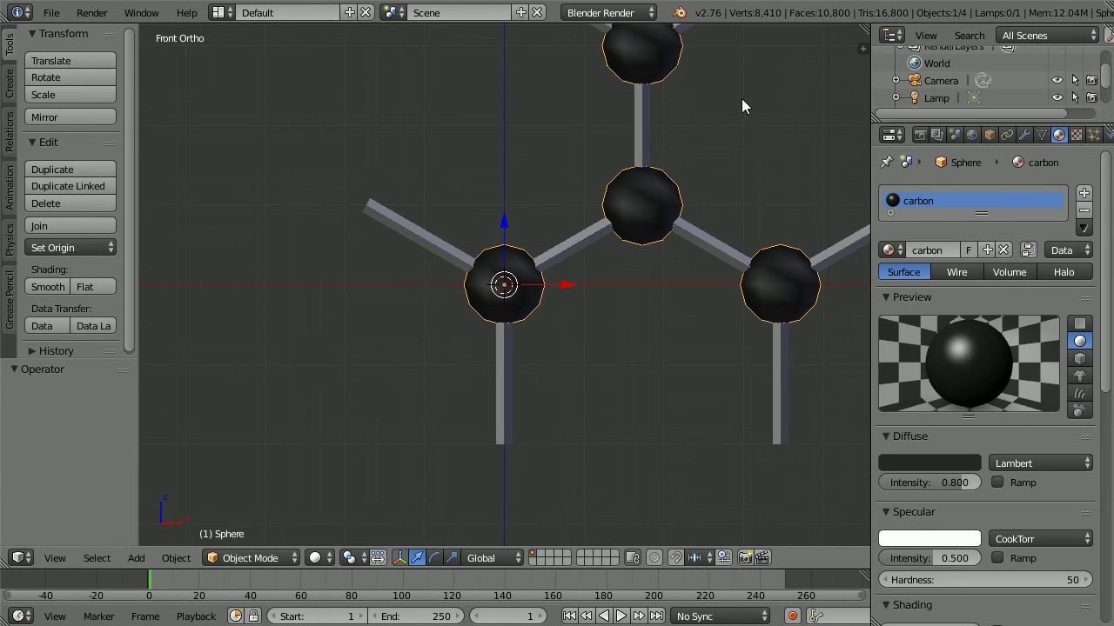
Step: Switch the viewport from orthographic to perspective and examine the whole carbon lattice from several angles
scroll(741, 99, "down", 3)
scroll(742, 98, "down", 4)
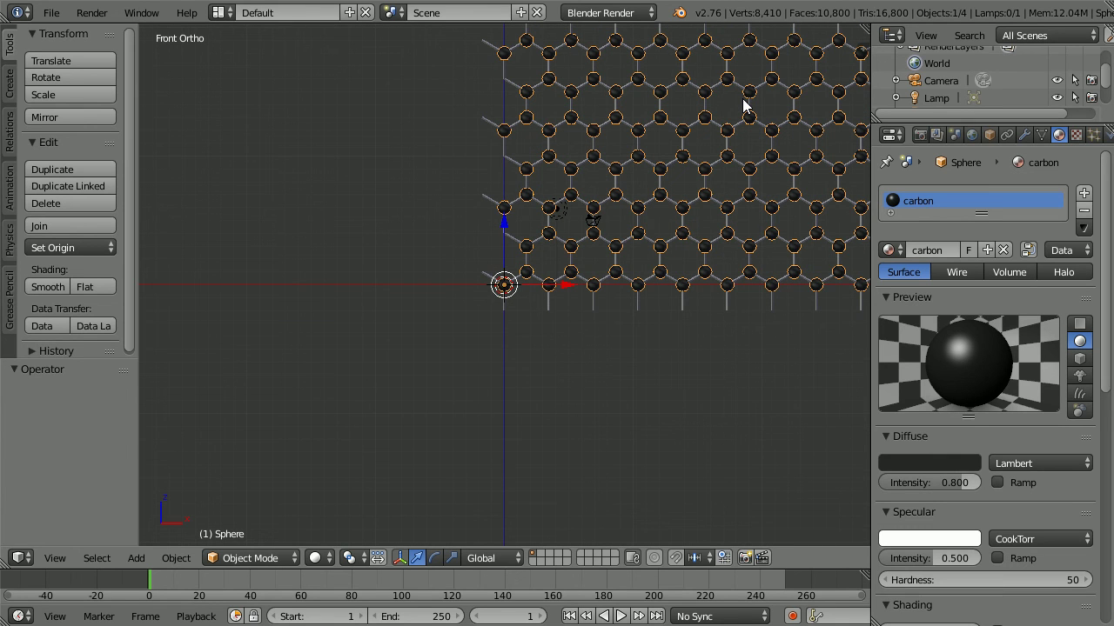
middle_click_drag(744, 104, 555, 274, "shift")
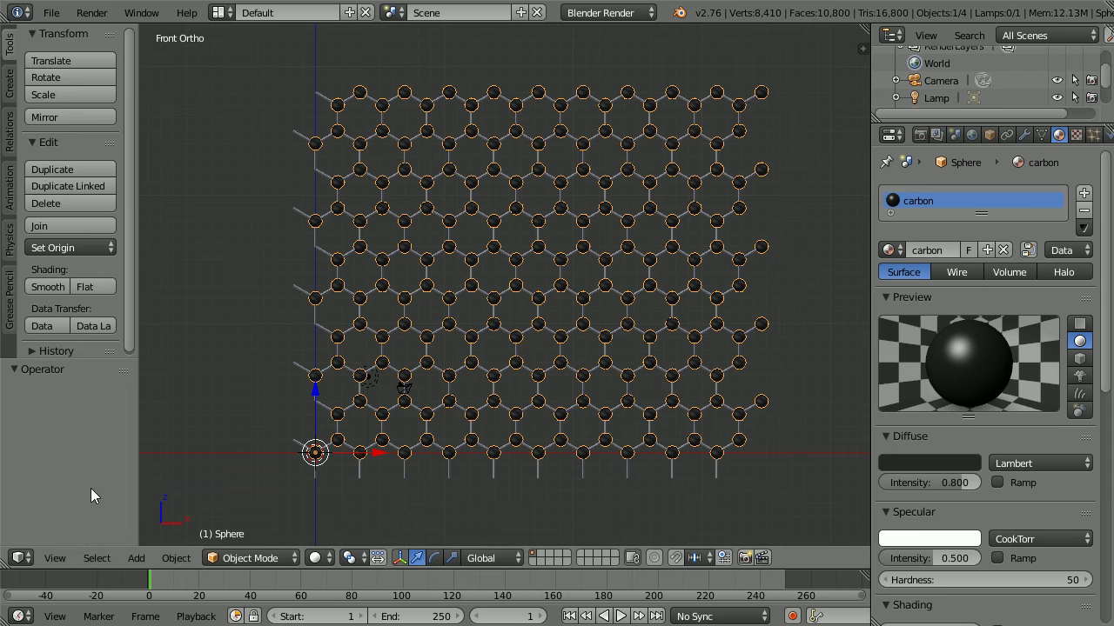
left_click(57, 558)
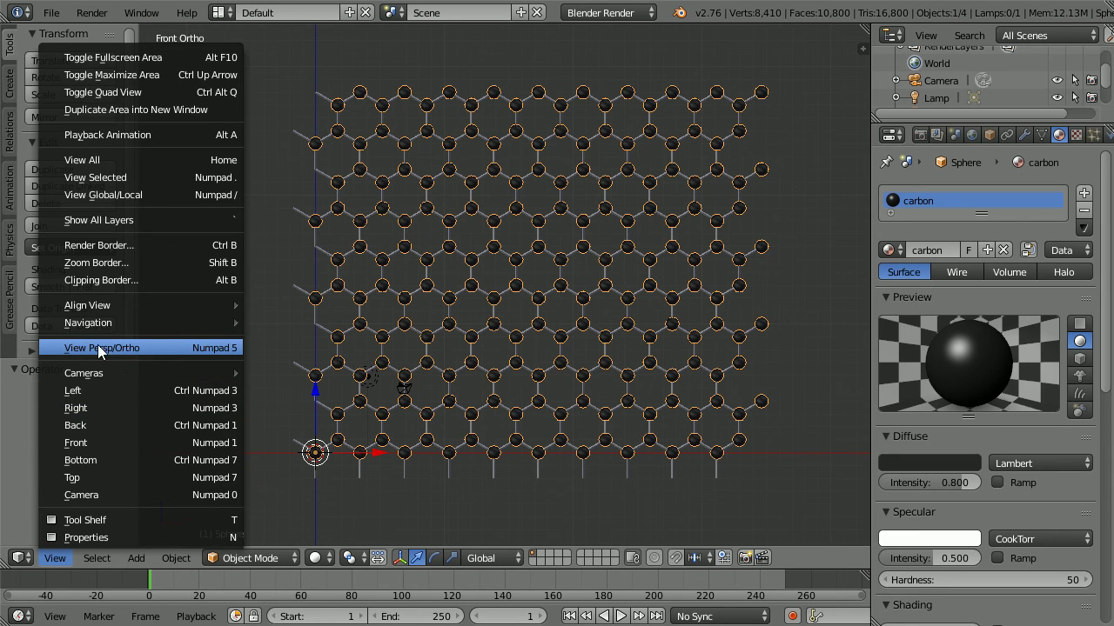
left_click(160, 353)
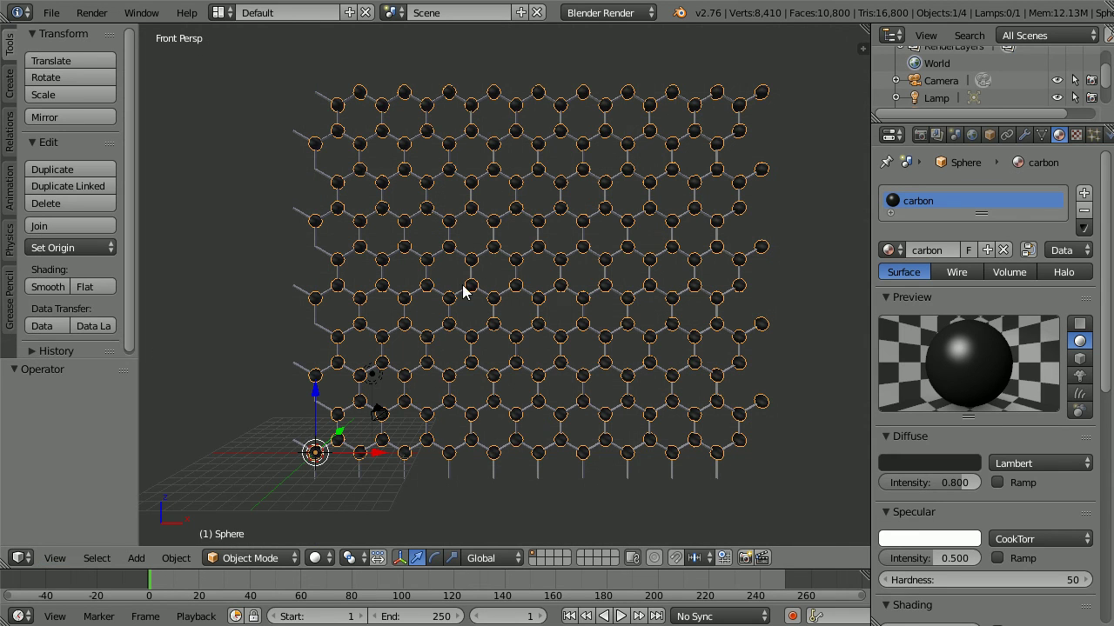
middle_click_drag(554, 477, 552, 341)
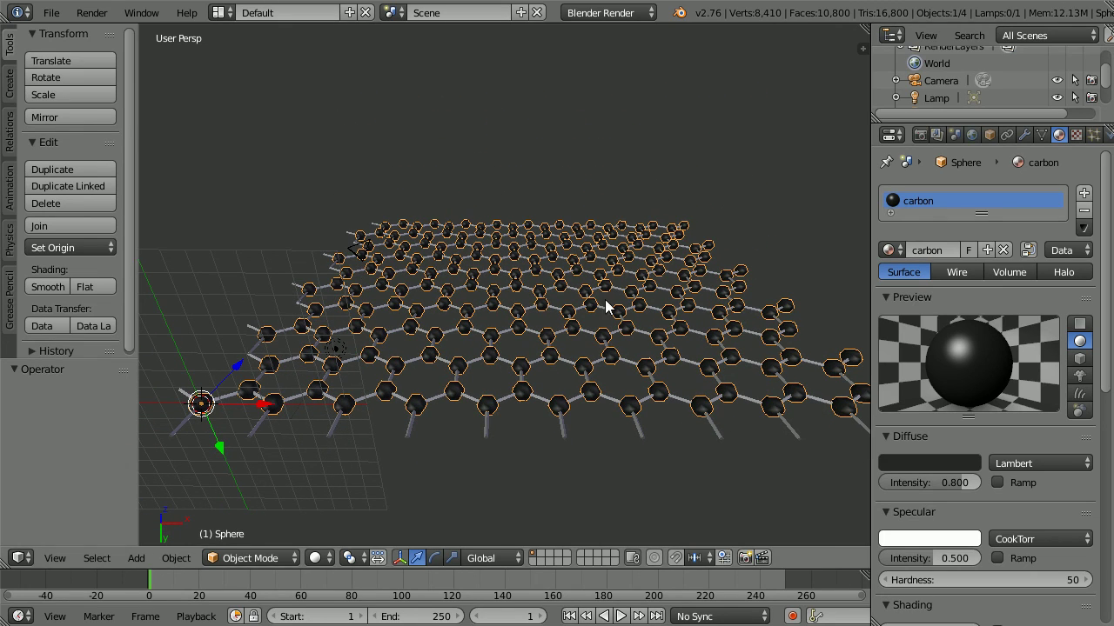
middle_click_drag(356, 348, 473, 476)
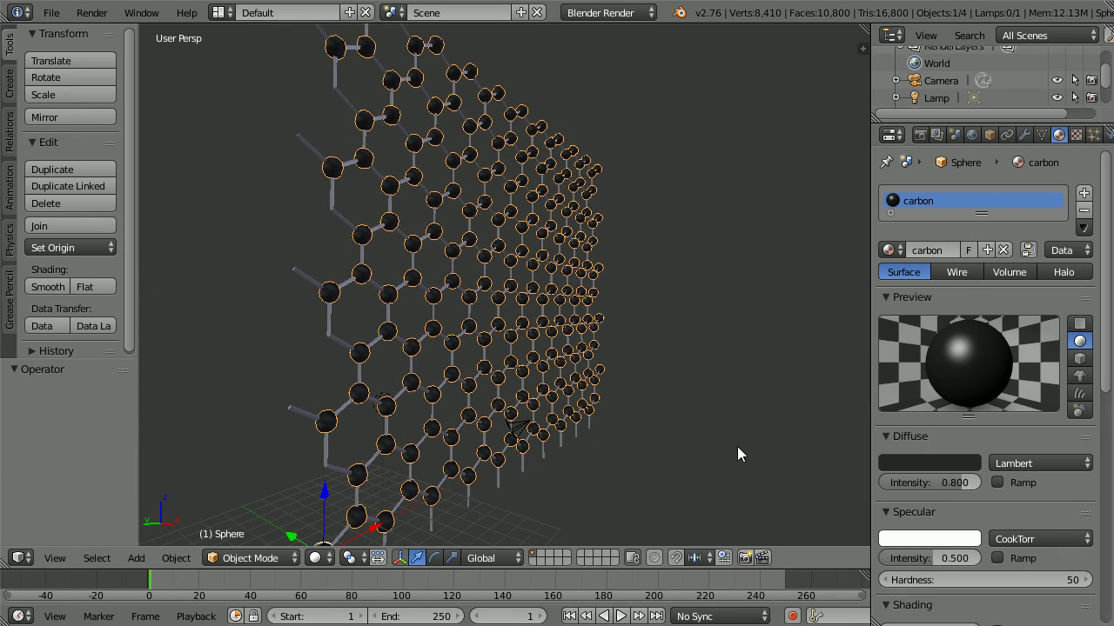